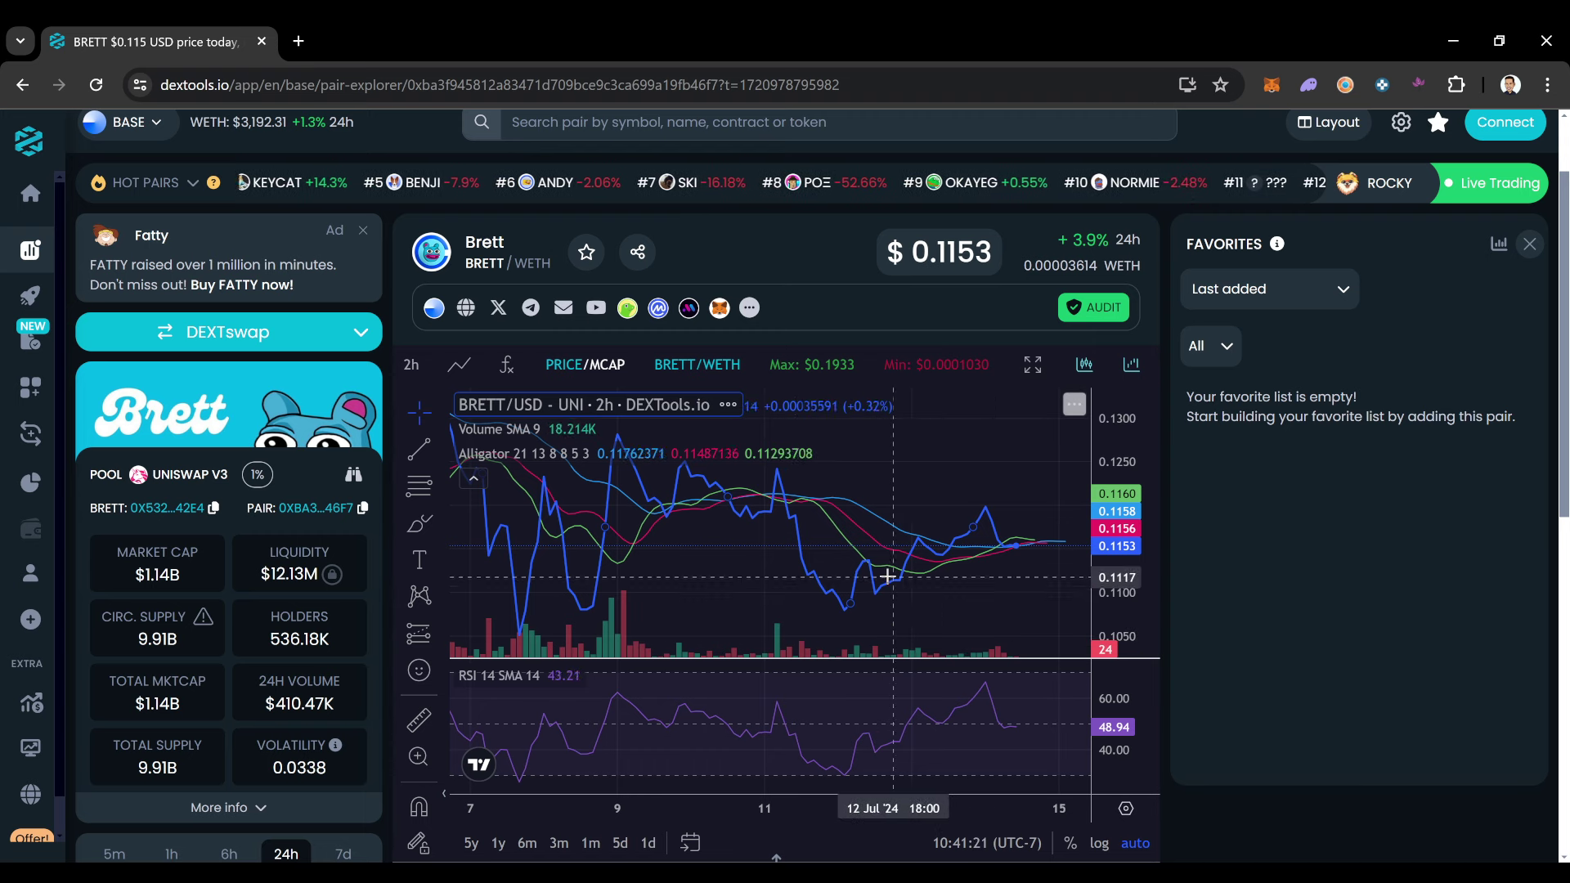
Switch the BRETT/WETH chart from 2-hour to 1-hour candles and pan through earlier and later prices
{"action": "mouse_move", "coordinate": [774, 566]}
{"action": "left_mouse_down"}
{"action": "mouse_move", "coordinate": [833, 566]}
{"action": "mouse_move", "coordinate": [663, 566]}
{"action": "left_mouse_up"}
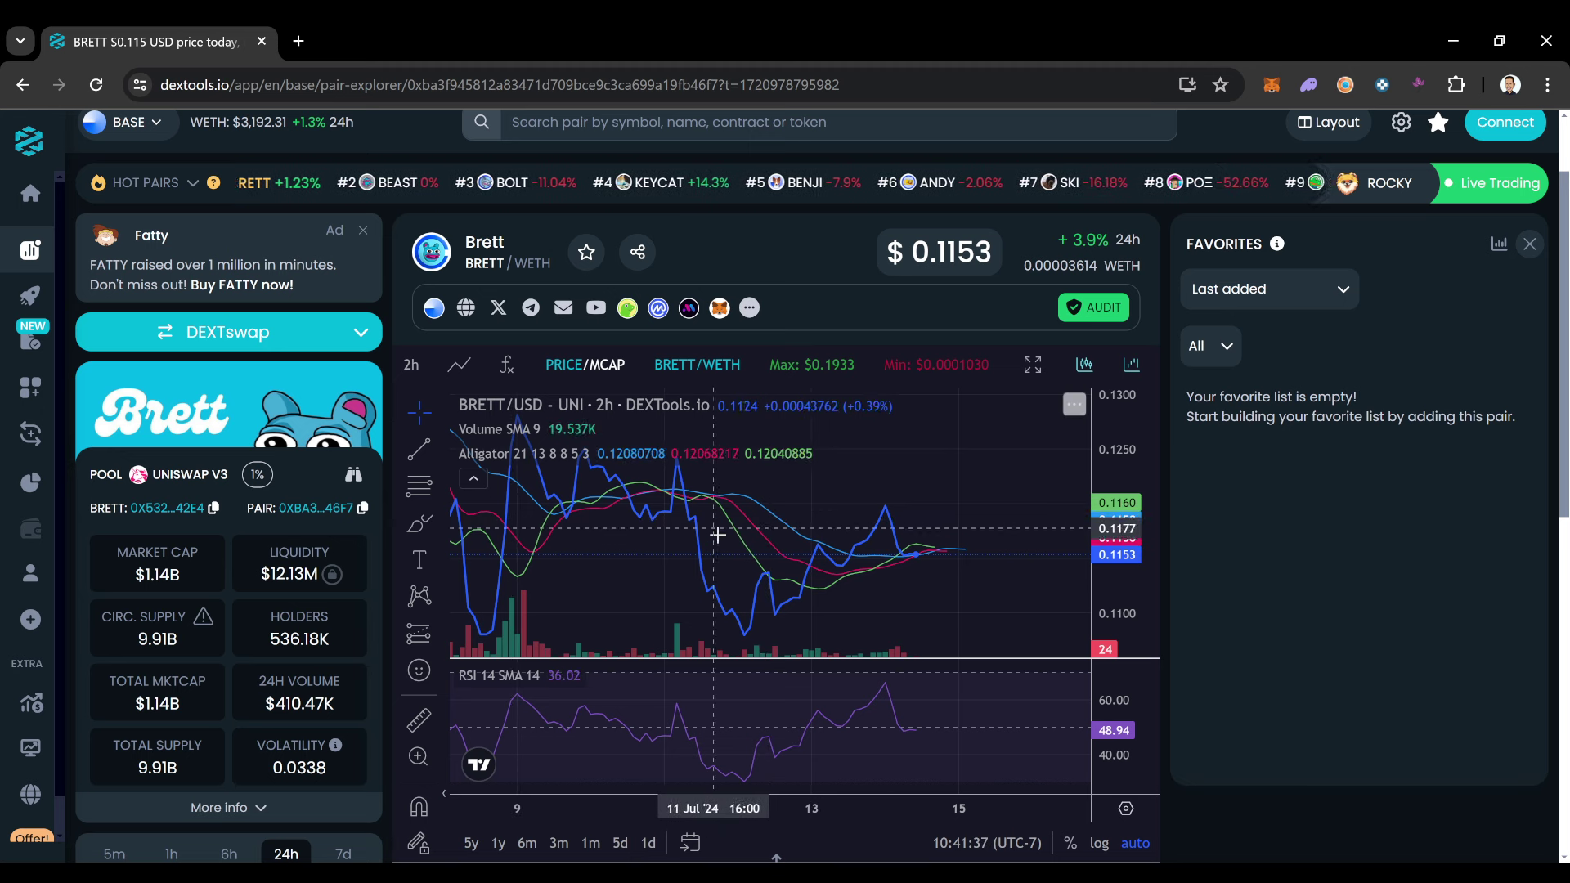
{"action": "scroll", "coordinate": [578, 561], "scroll_direction": "down", "scroll_amount": 2}
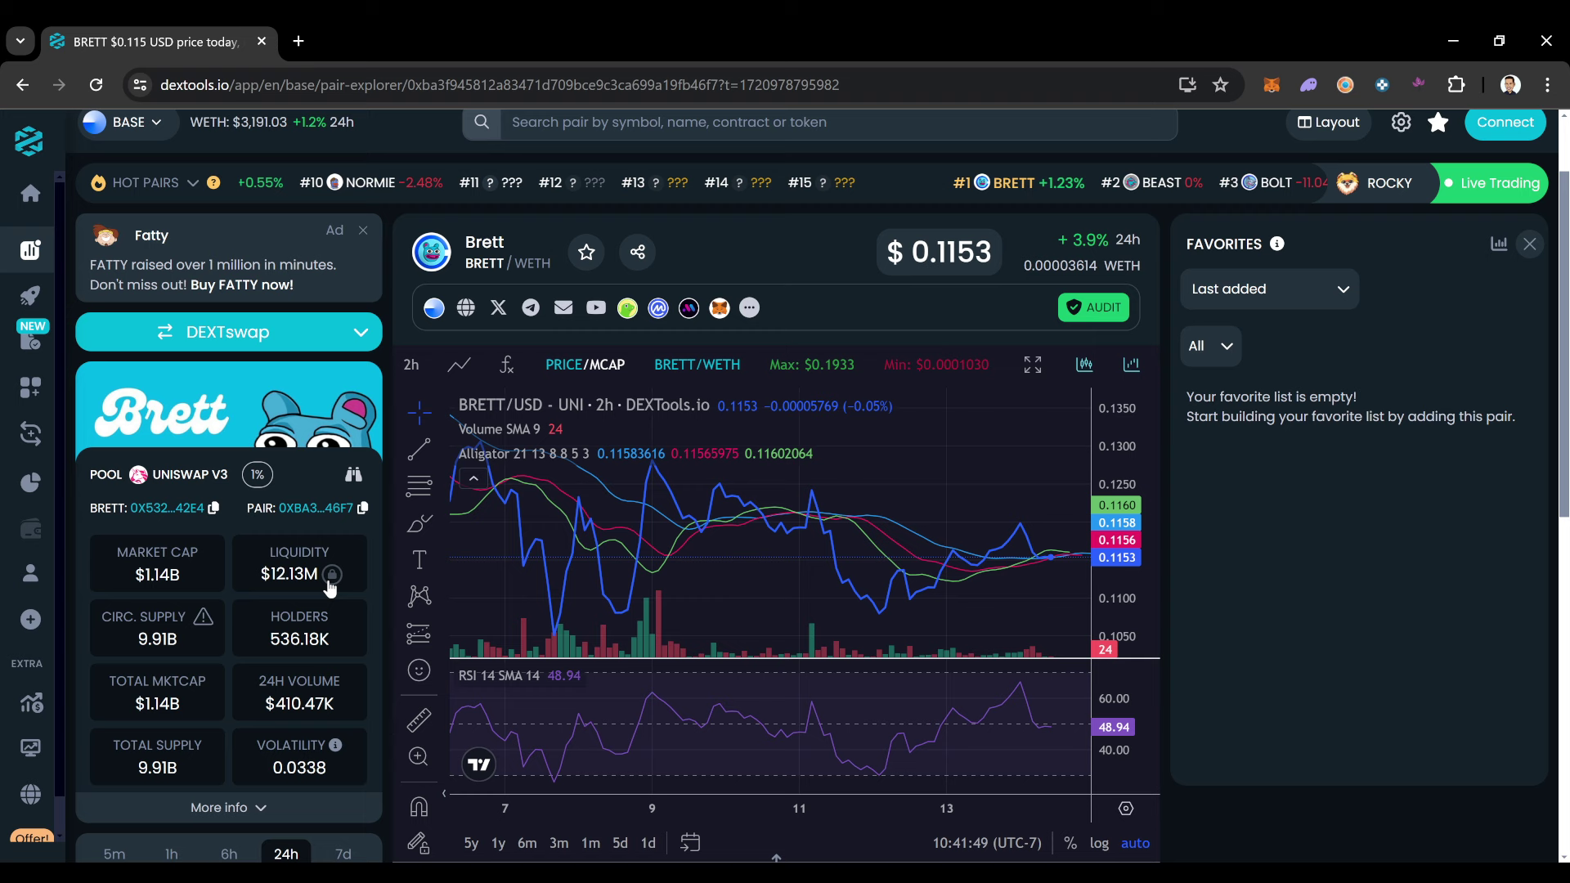
{"action": "scroll", "coordinate": [846, 597], "scroll_direction": "up", "scroll_amount": 2}
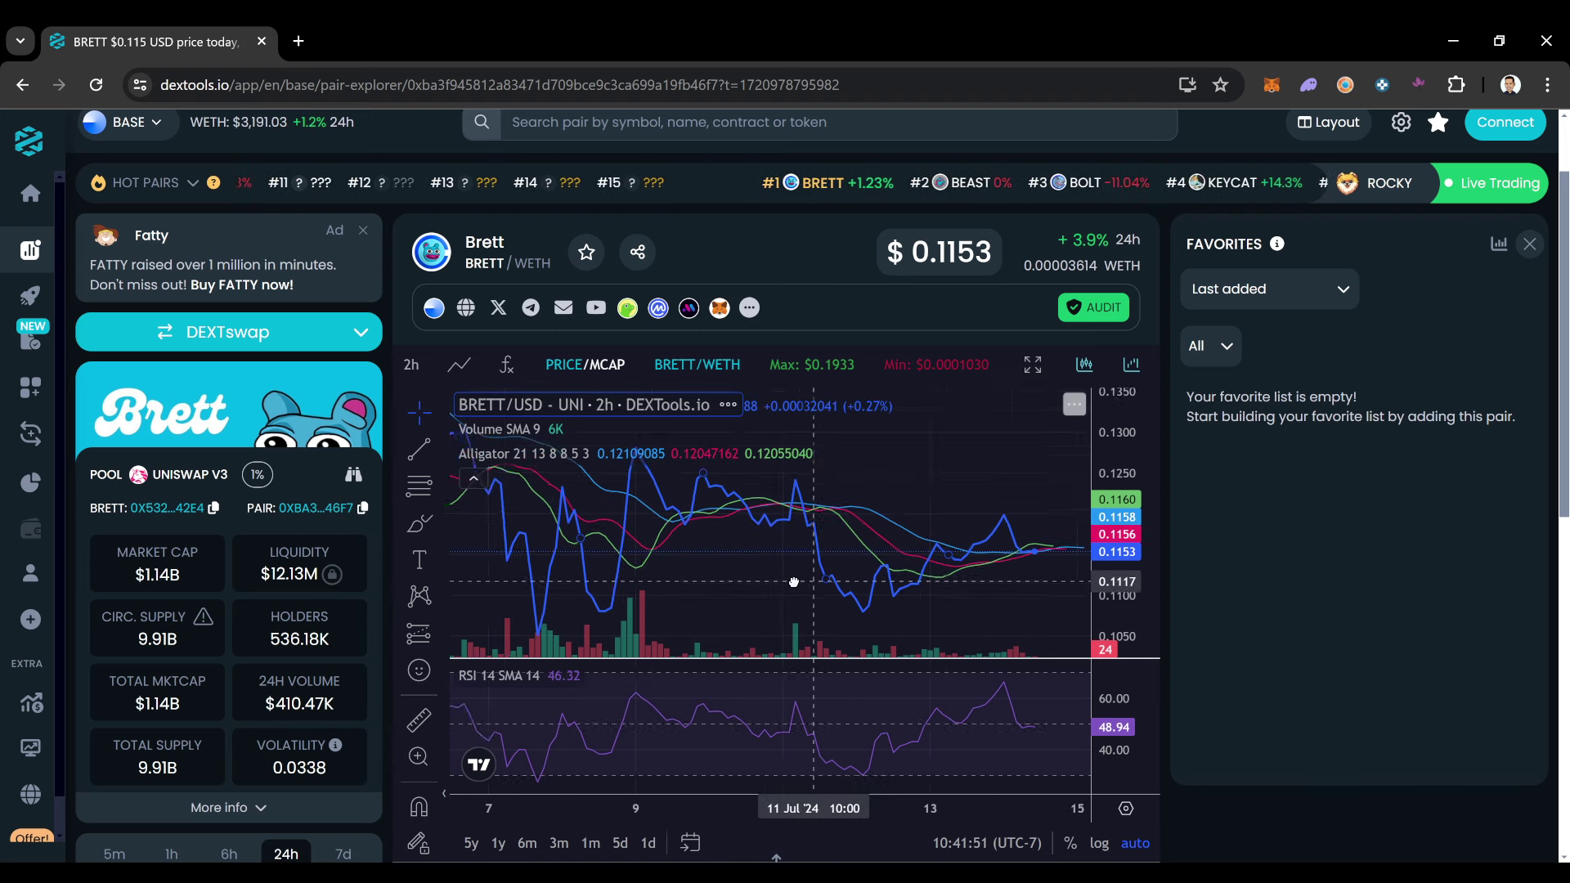
{"action": "left_click", "coordinate": [419, 366]}
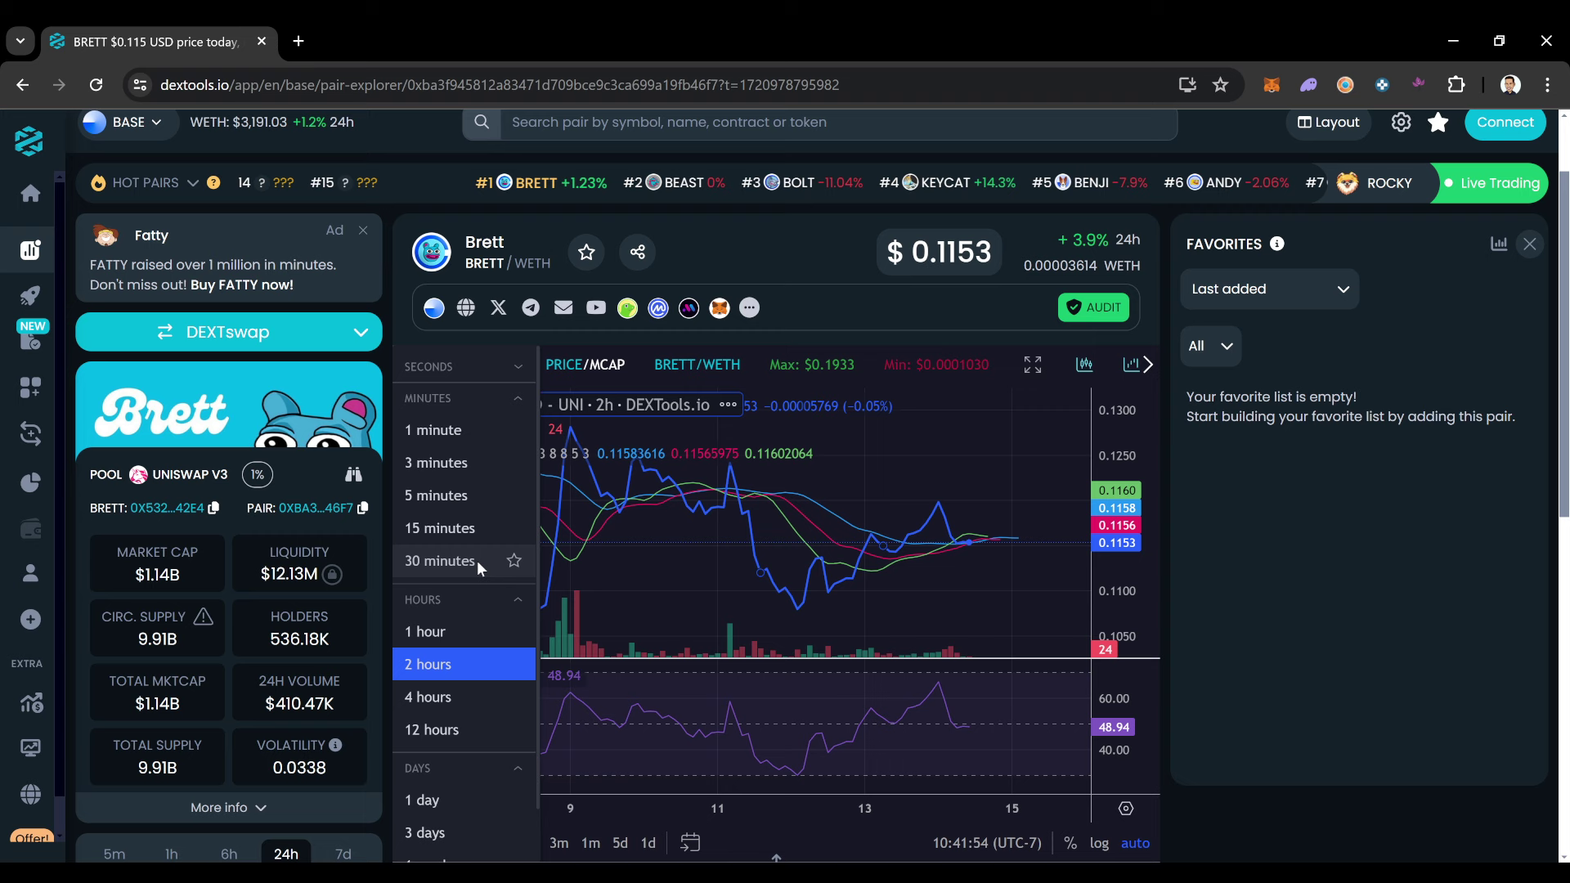
{"action": "left_click", "coordinate": [420, 630]}
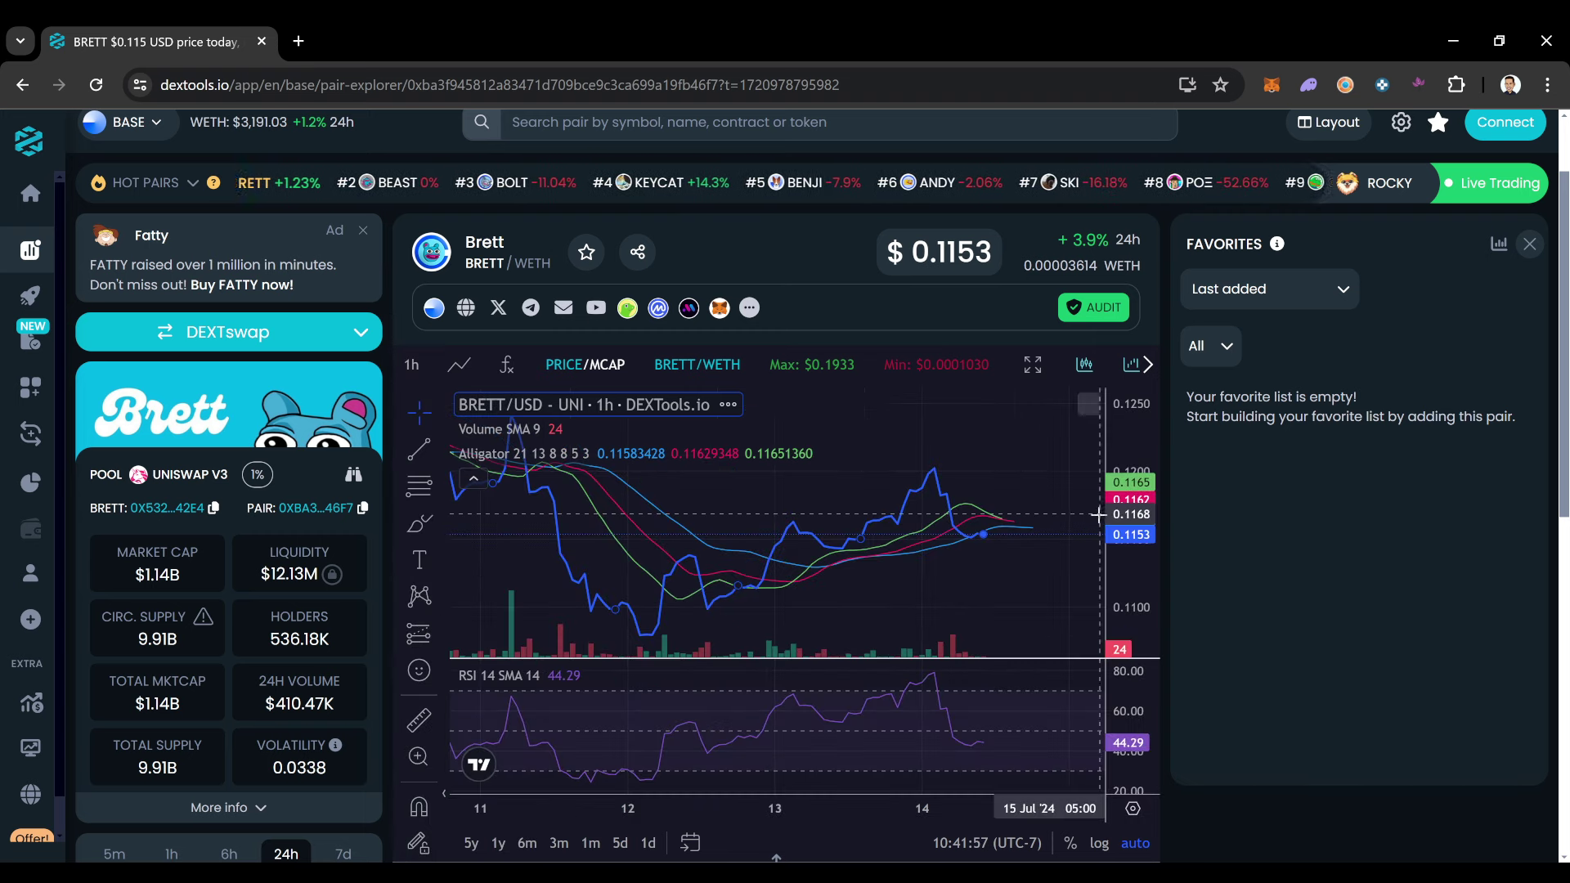
{"action": "left_click_drag", "start_coordinate": [859, 564], "coordinate": [785, 558]}
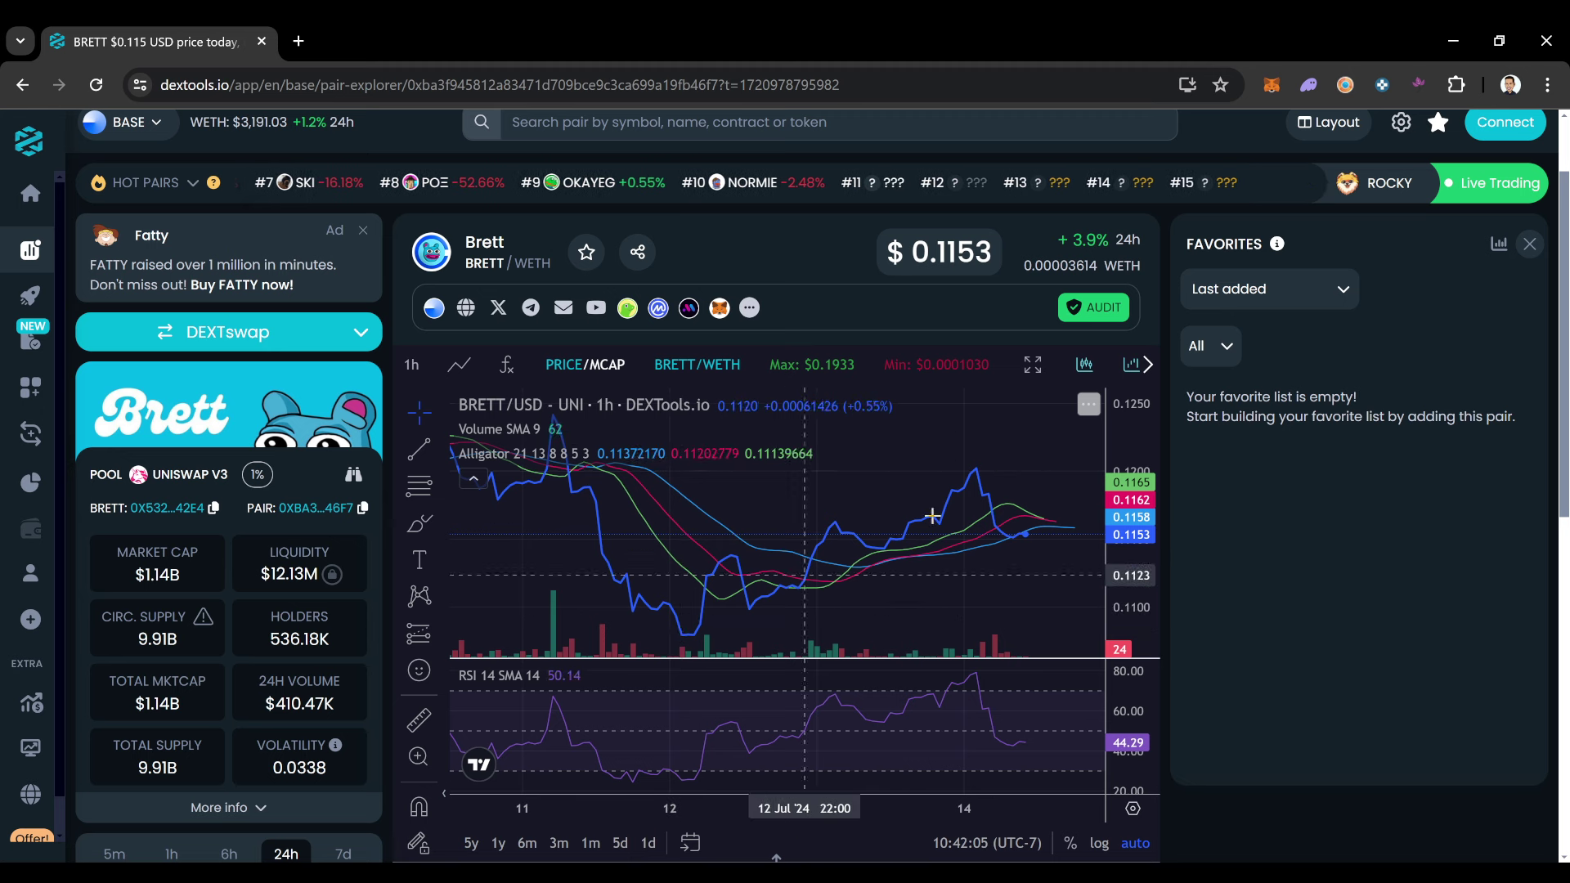
{"action": "left_click_drag", "start_coordinate": [699, 570], "coordinate": [745, 568]}
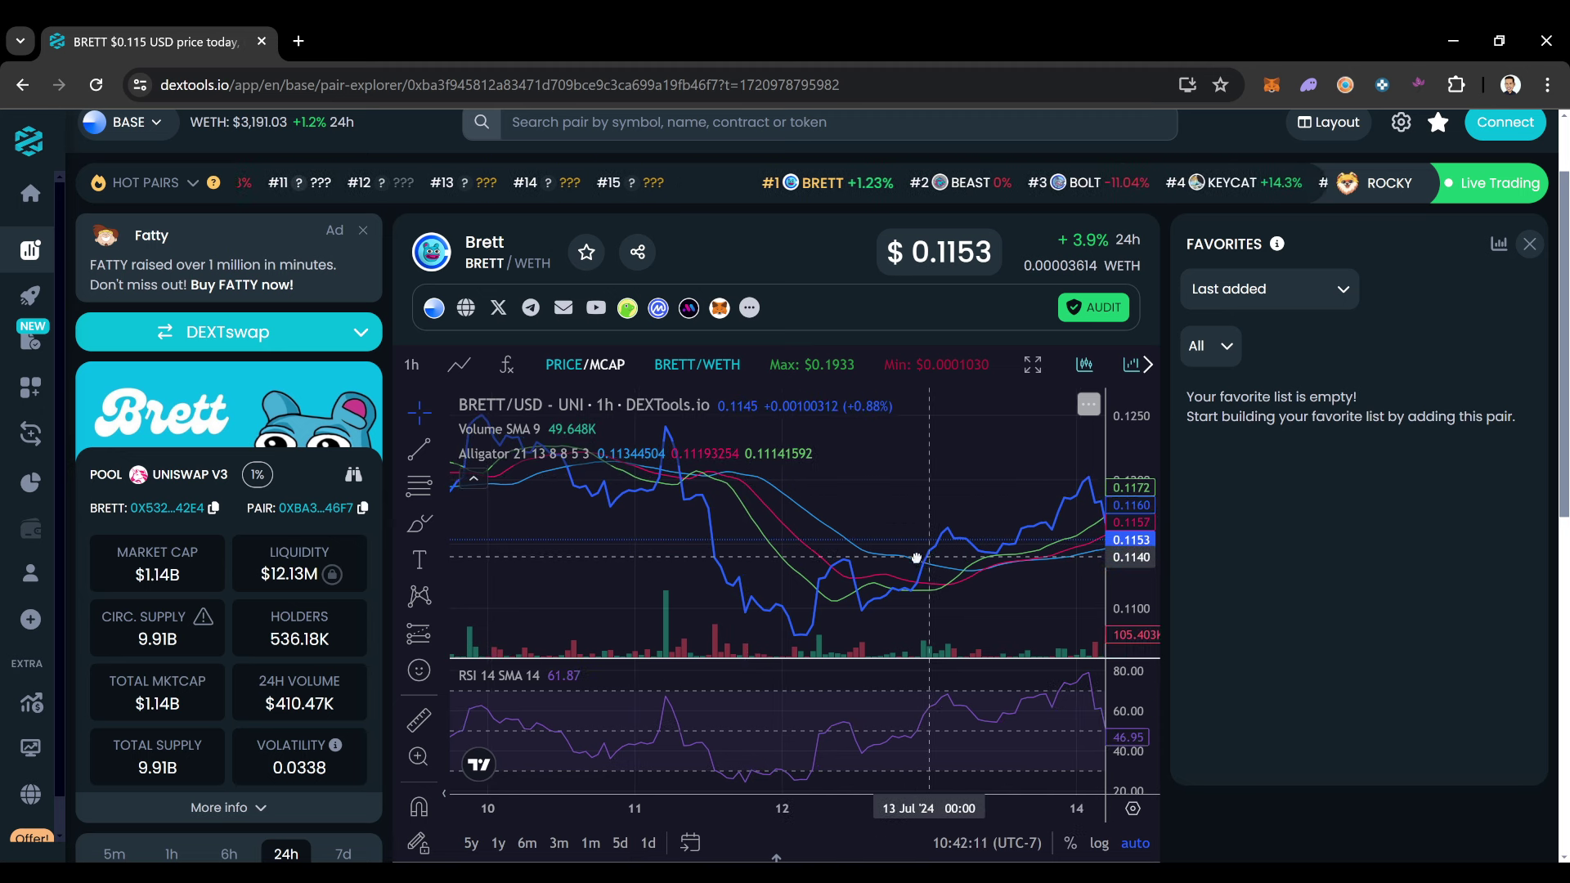
{"action": "mouse_move", "coordinate": [859, 564]}
{"action": "left_mouse_down"}
{"action": "mouse_move", "coordinate": [680, 565]}
{"action": "mouse_move", "coordinate": [747, 569]}
{"action": "mouse_move", "coordinate": [669, 549]}
{"action": "left_mouse_up"}
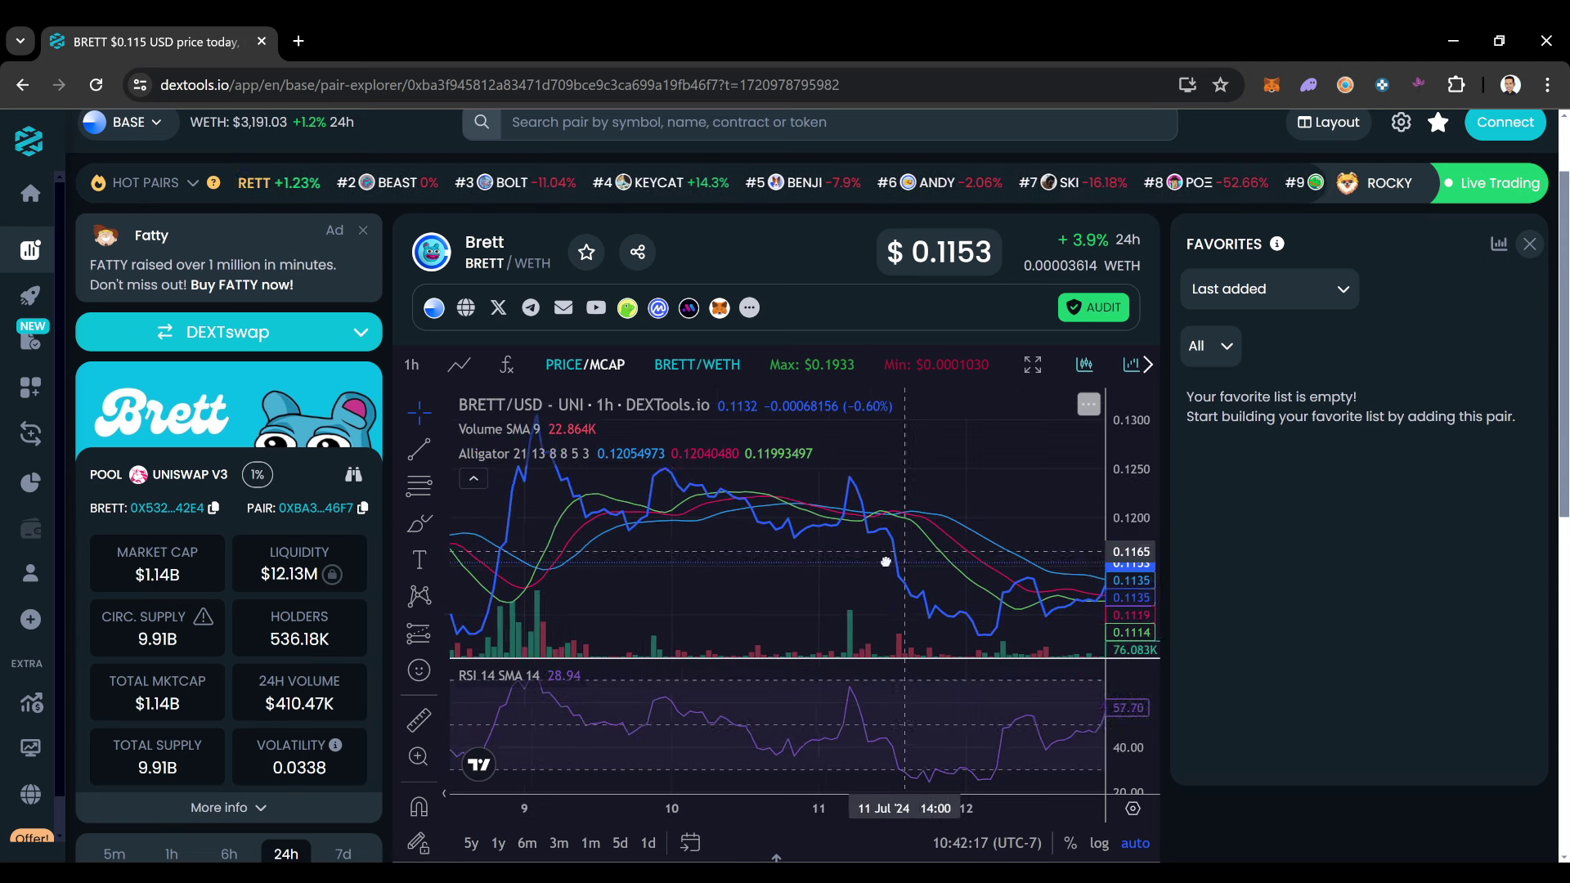
{"action": "scroll", "coordinate": [670, 549], "scroll_direction": "down", "scroll_amount": 2}
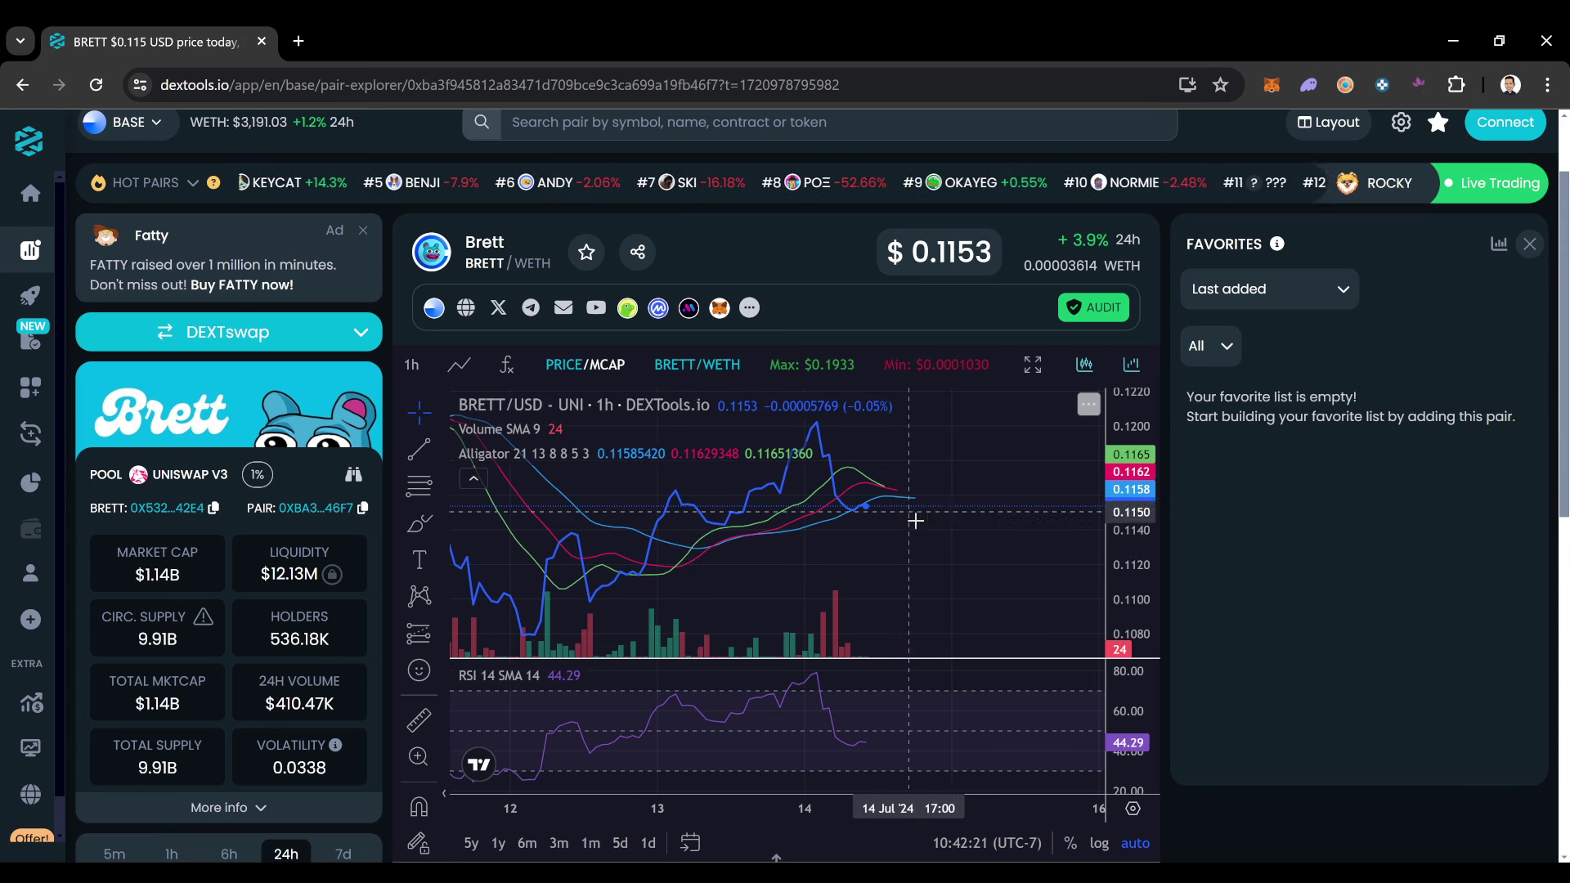
{"action": "left_click", "coordinate": [411, 365]}
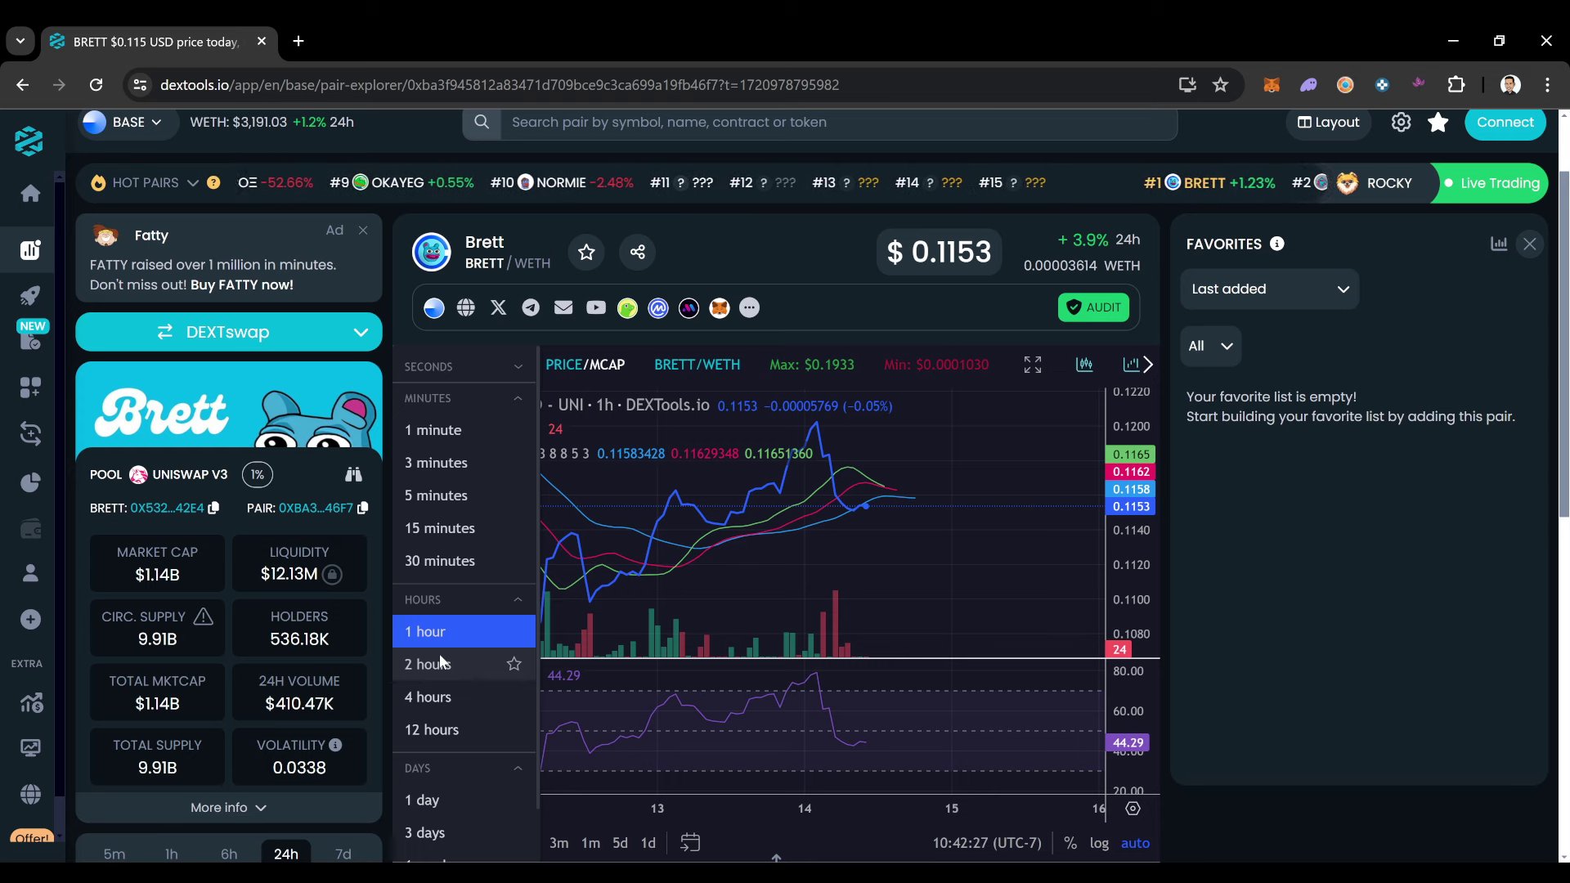
{"action": "left_click", "coordinate": [594, 323]}
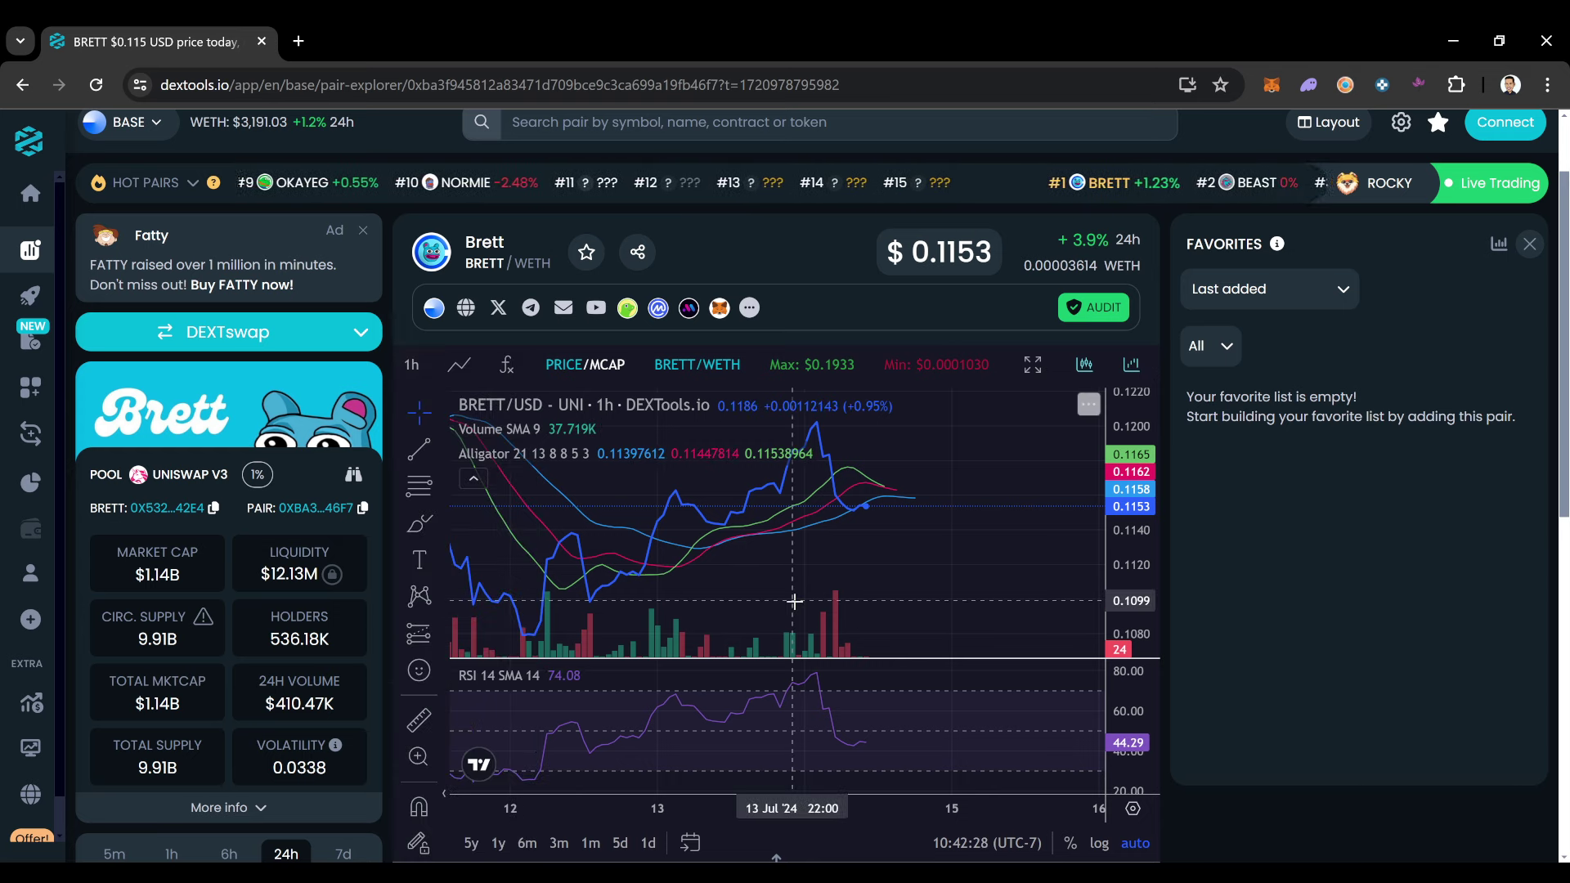
{"action": "left_click", "coordinate": [508, 365]}
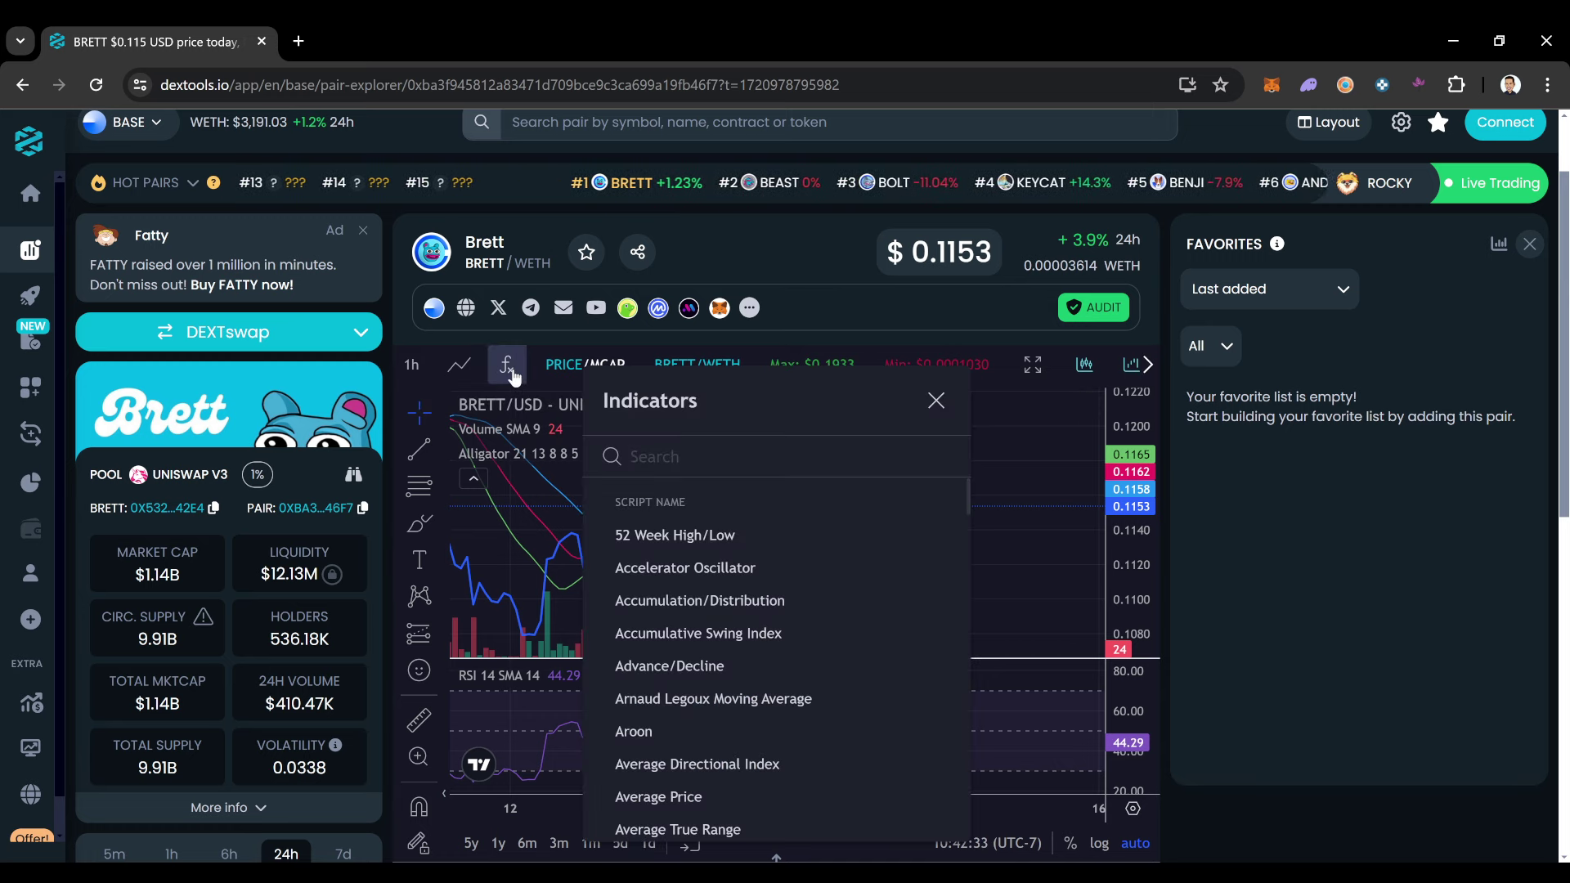
{"action": "type", "text": "al"}
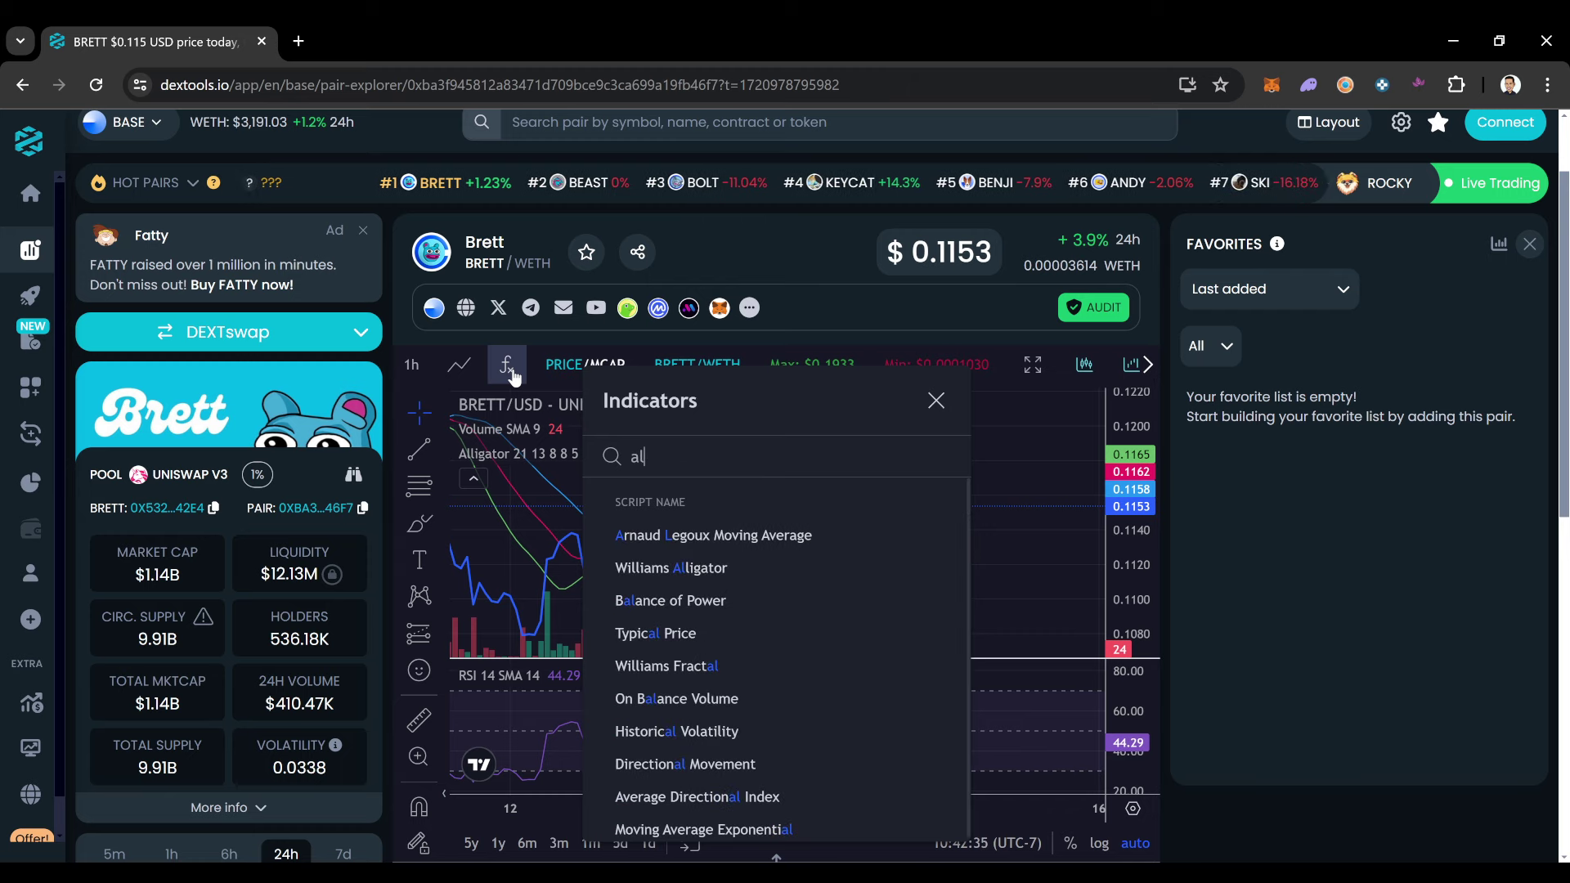
{"action": "type", "text": "liu"}
{"action": "key", "text": "BackSpace"}
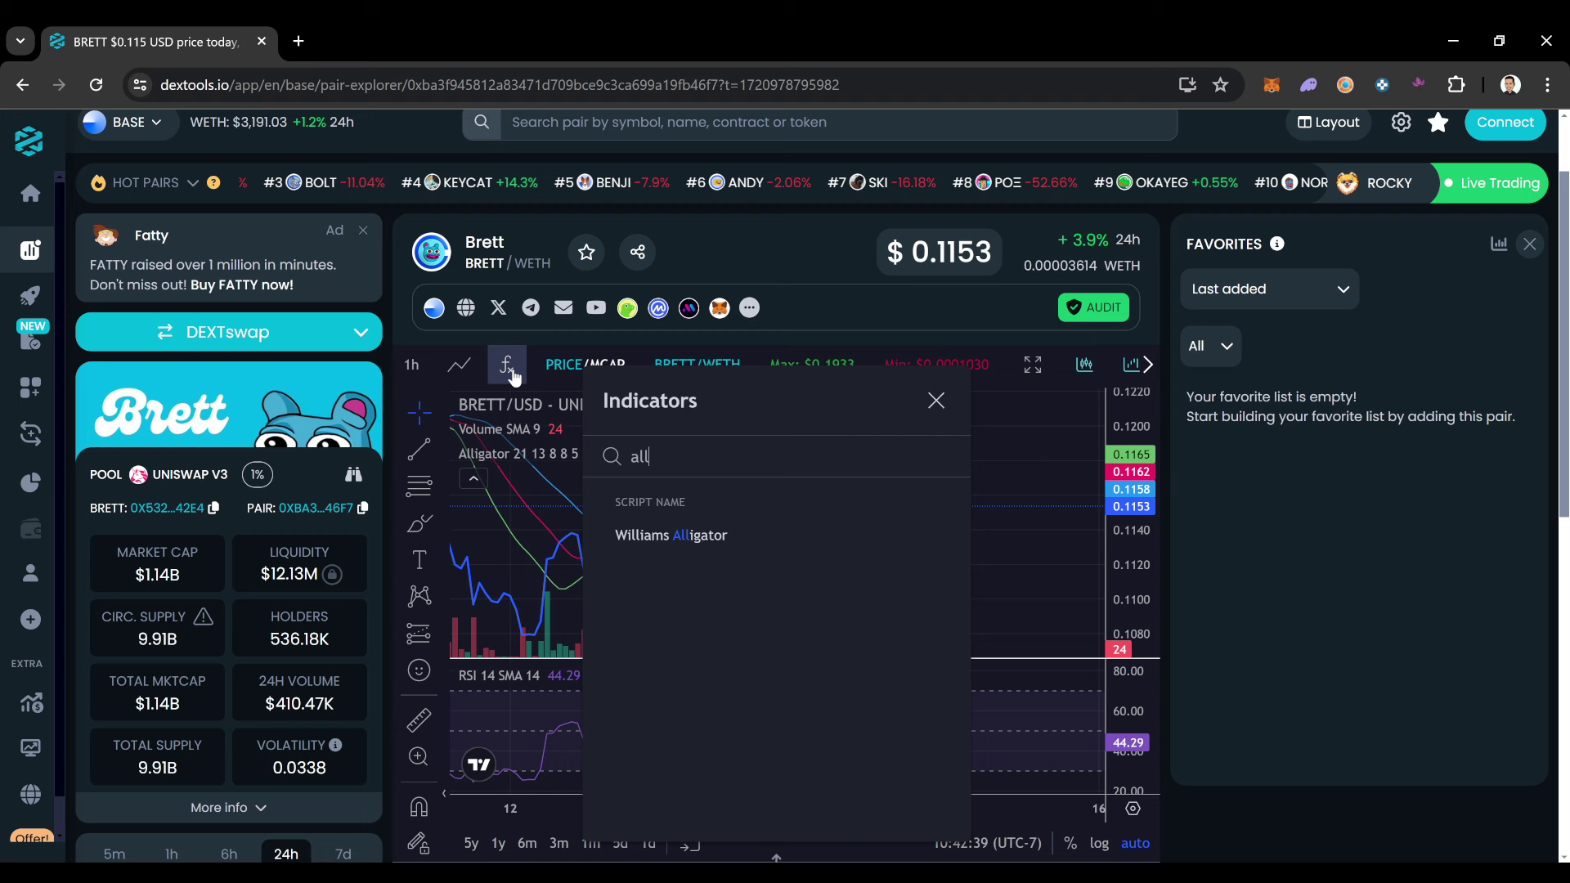
{"action": "key", "text": "BackSpace"}
{"action": "key", "text": "BackSpace"}
{"action": "key", "text": "BackSpace"}
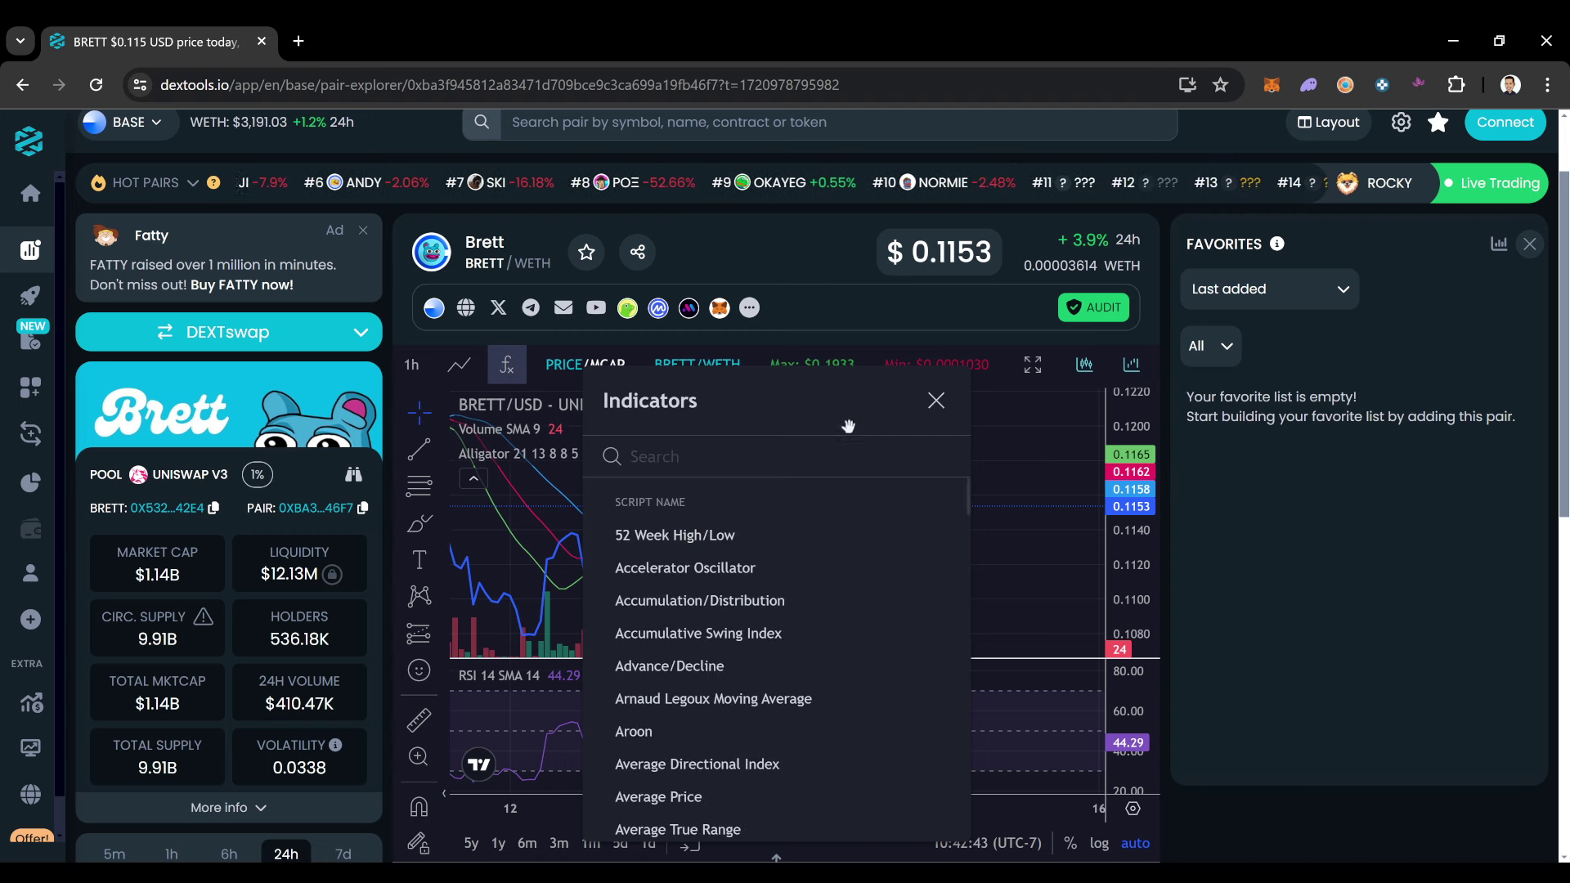
{"action": "left_click", "coordinate": [940, 401]}
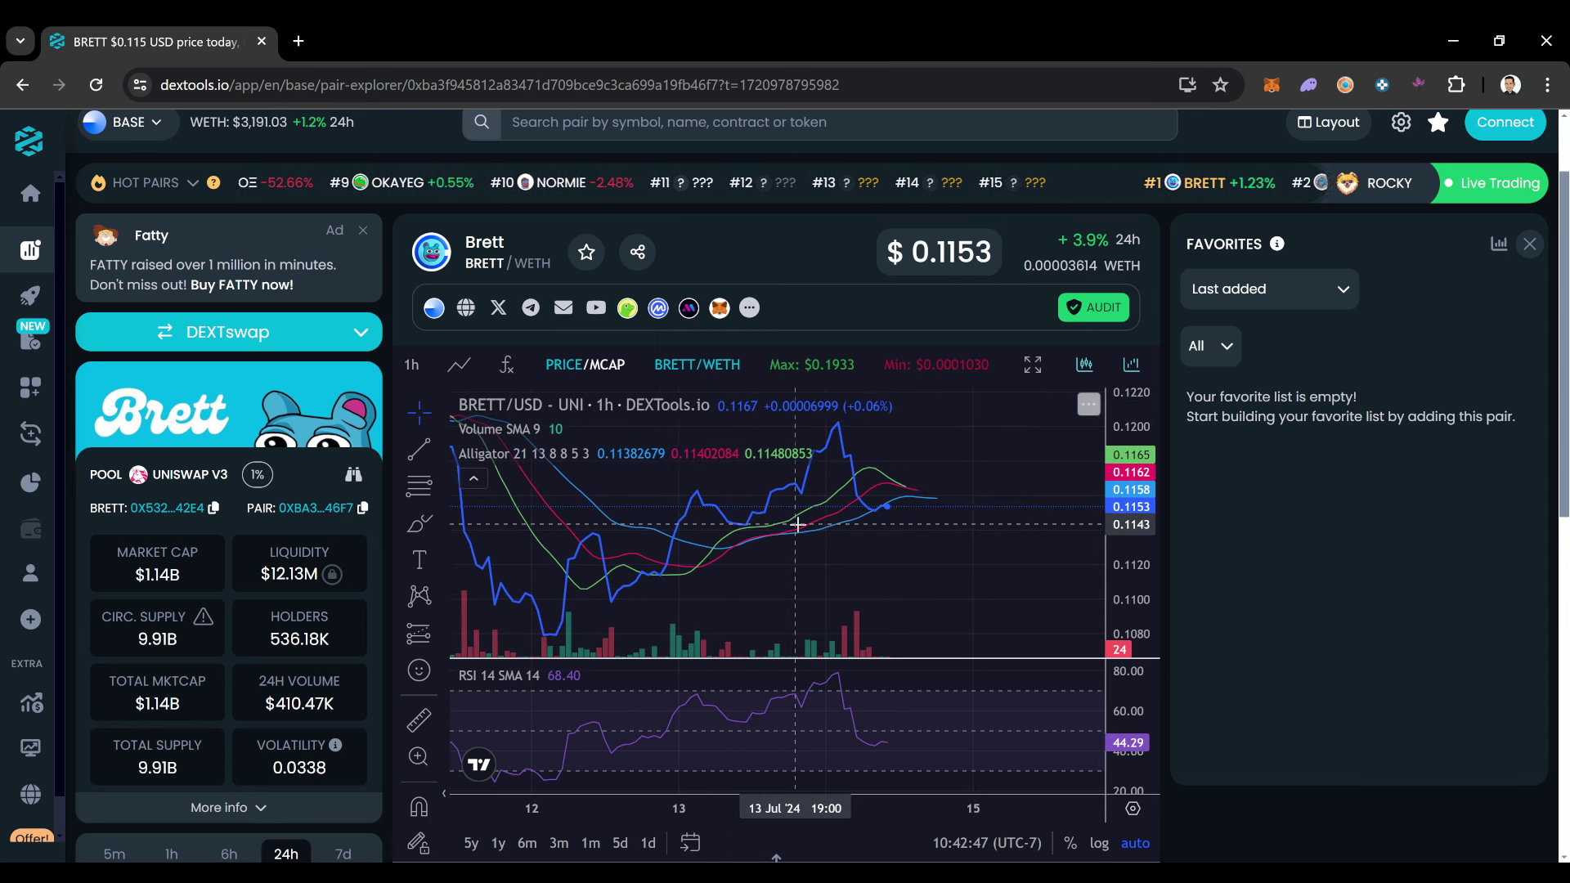
Pan the 1-hour BRETT chart toward the latest candles and bring up the timeframe list
{"action": "mouse_move", "coordinate": [797, 528]}
{"action": "left_mouse_down"}
{"action": "mouse_move", "coordinate": [831, 540]}
{"action": "mouse_move", "coordinate": [812, 550]}
{"action": "left_mouse_up"}
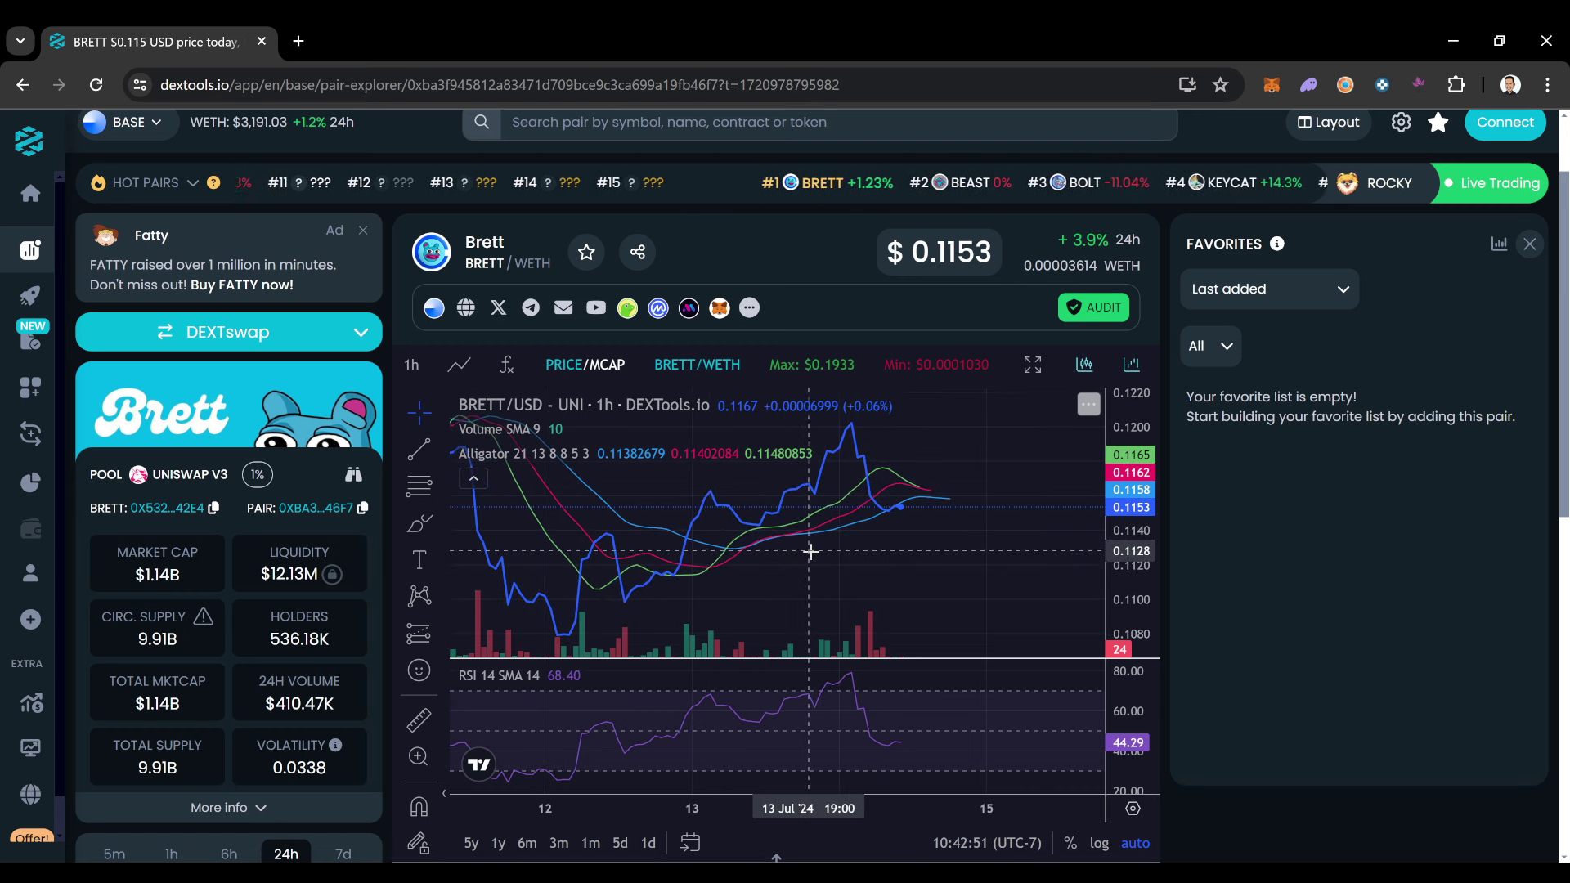
{"action": "scroll", "coordinate": [813, 551], "scroll_direction": "down", "scroll_amount": 2}
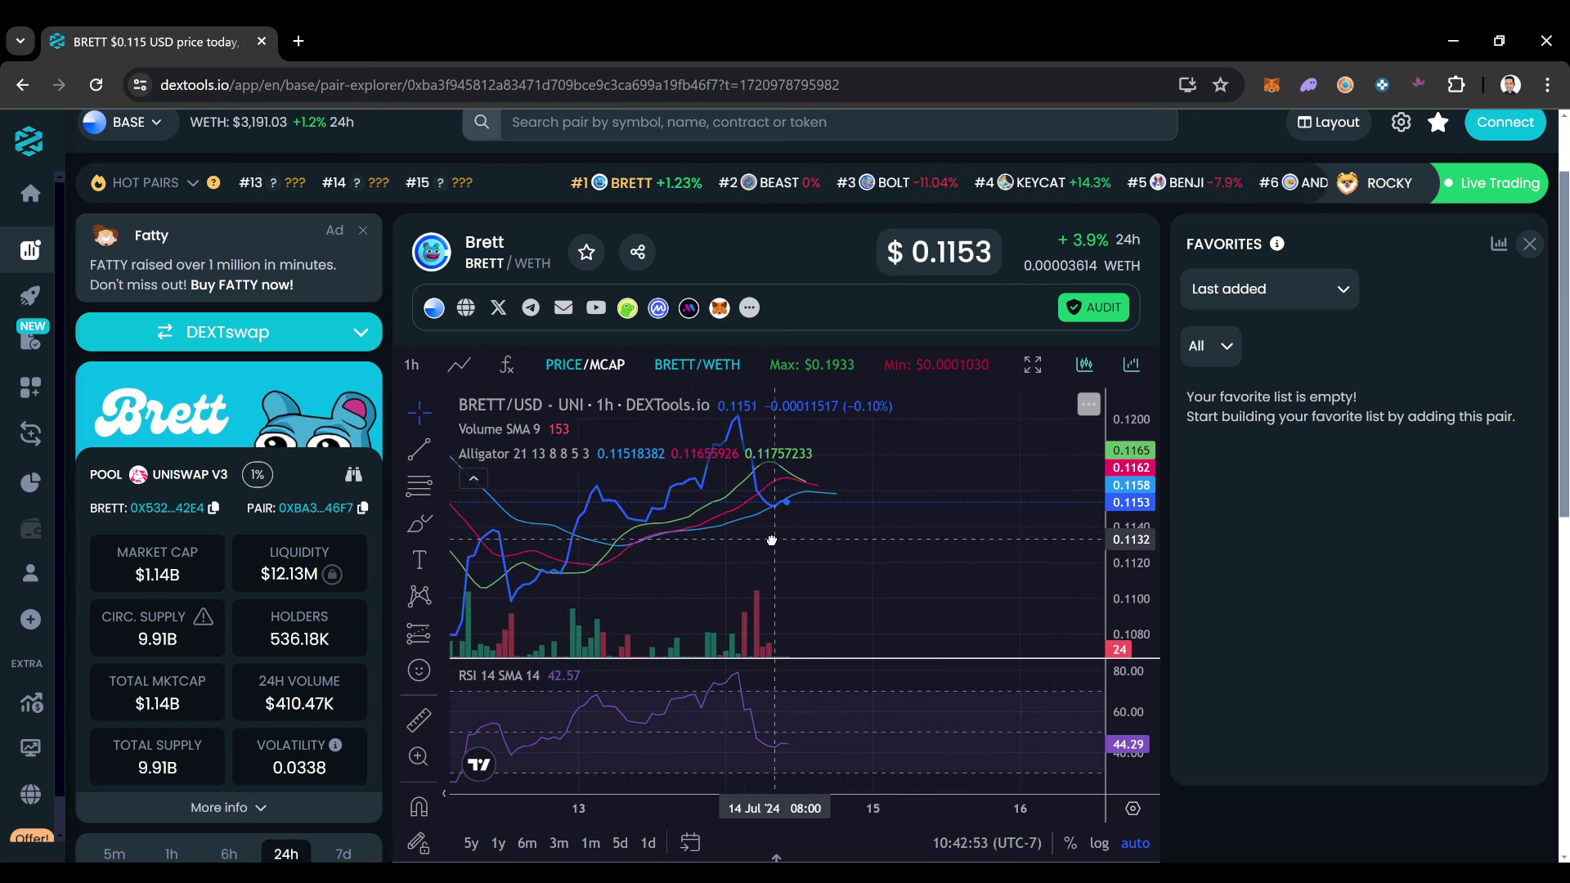
{"action": "scroll", "coordinate": [819, 538], "scroll_direction": "up", "scroll_amount": 2}
{"action": "left_click_drag", "start_coordinate": [820, 538], "coordinate": [880, 540]}
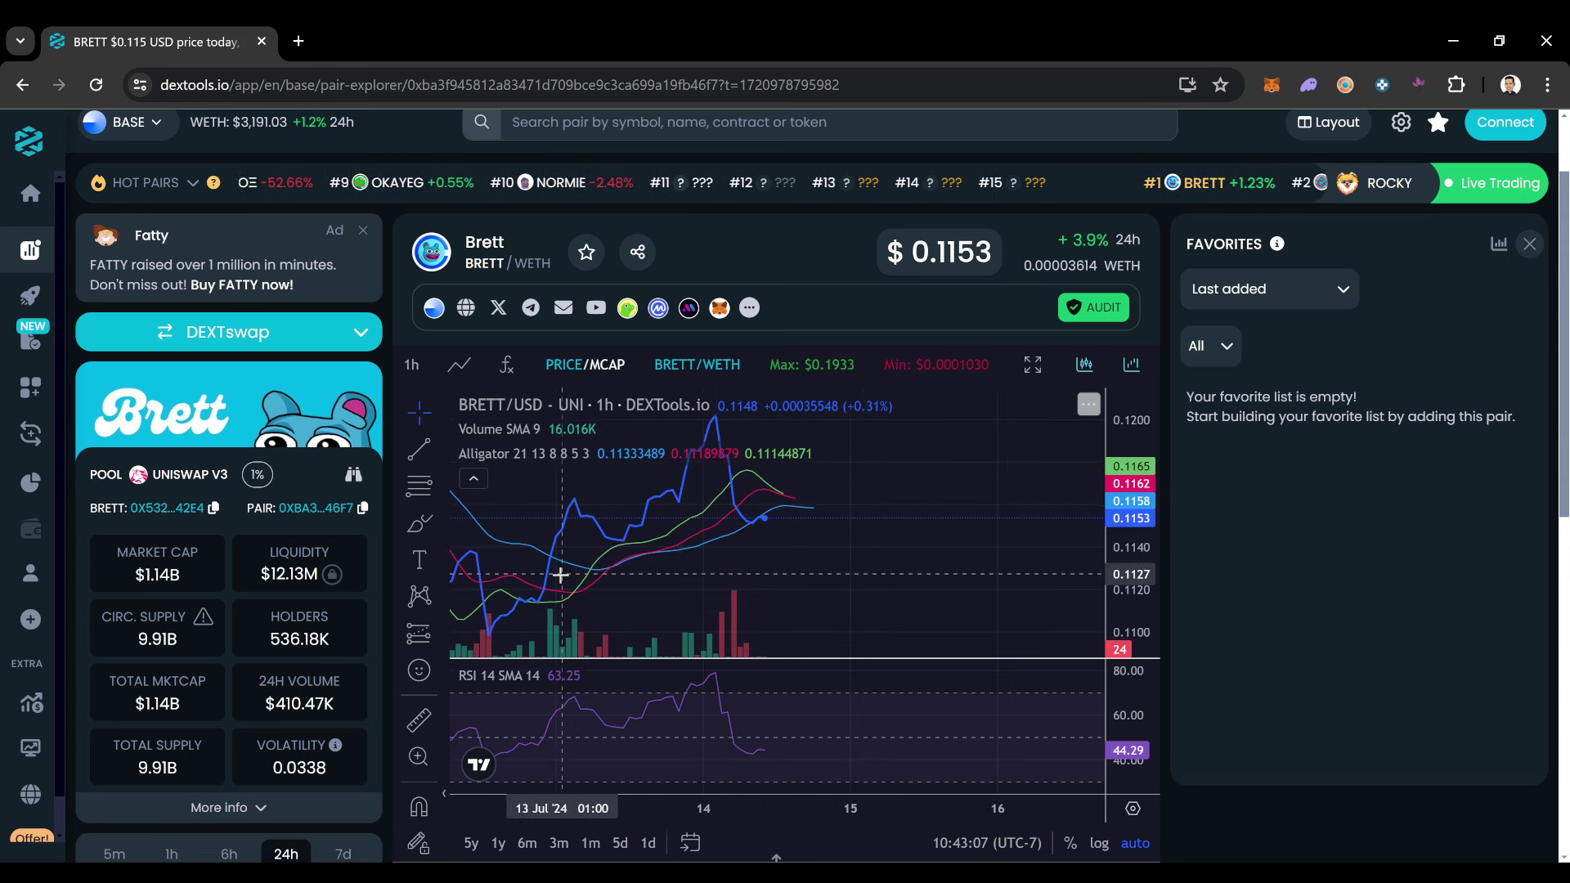
{"action": "left_click", "coordinate": [412, 365]}
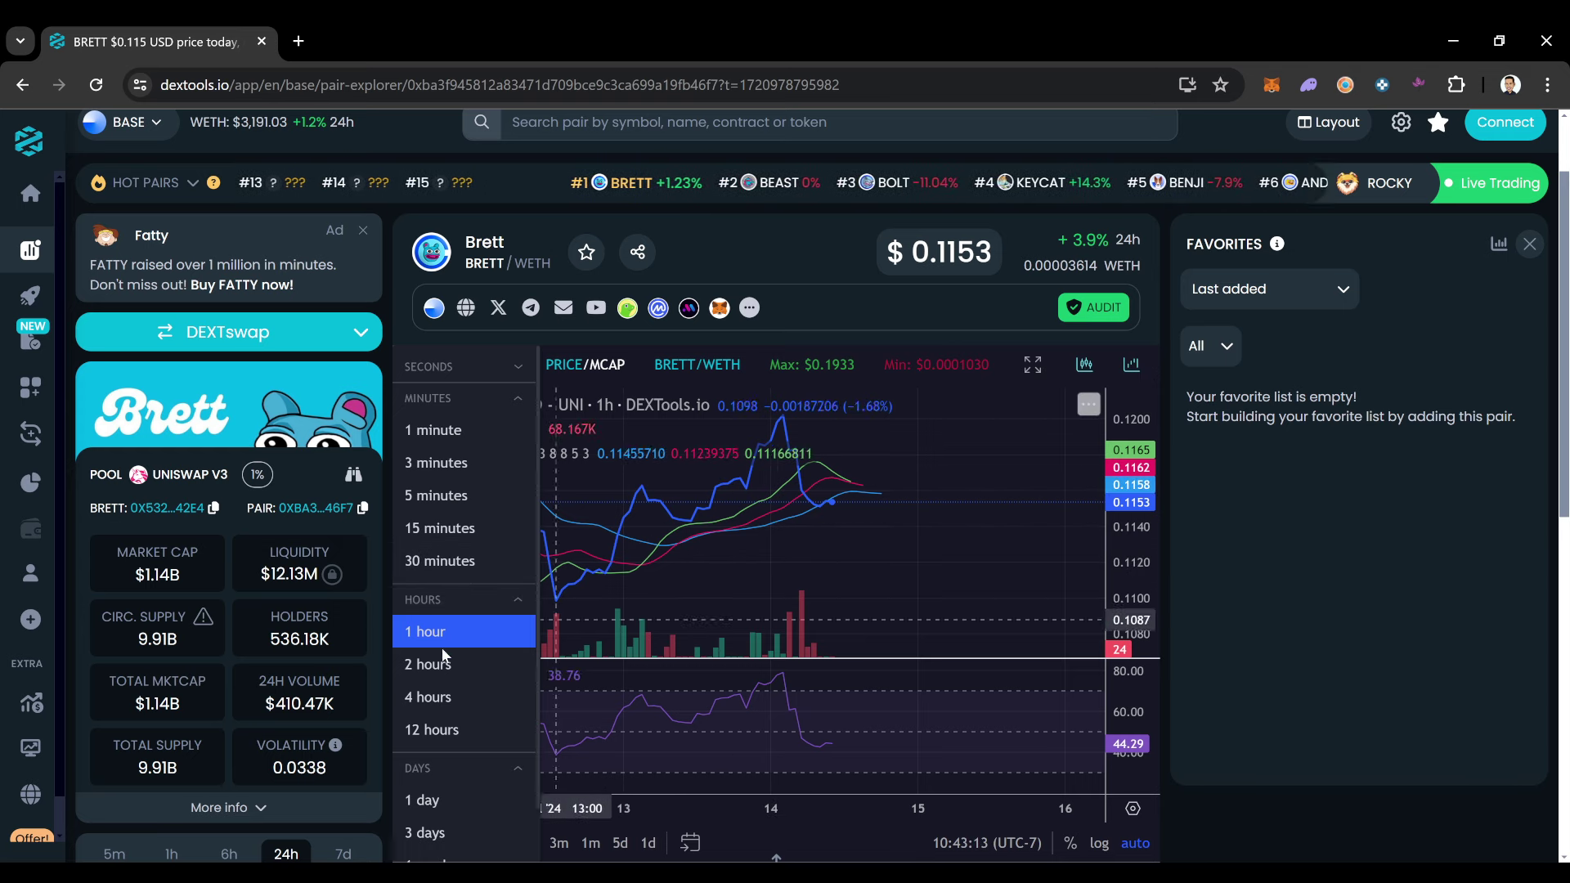
Set 30-minute candles and pan back and forth across the Alligator lines
{"action": "left_click", "coordinate": [458, 563]}
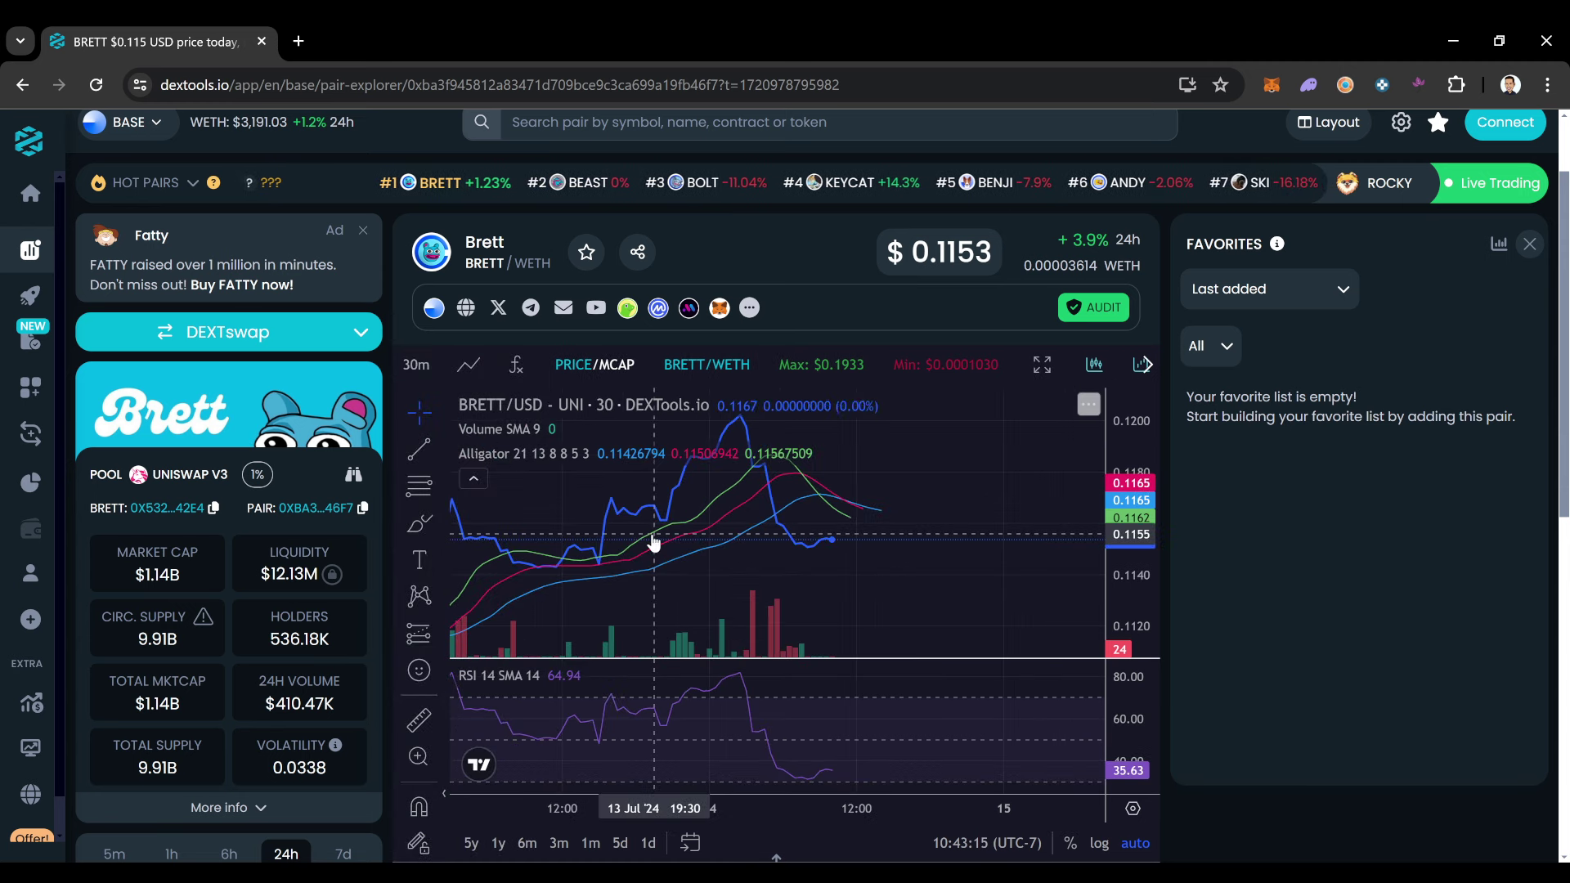
{"action": "scroll", "coordinate": [673, 530], "scroll_direction": "down", "scroll_amount": 3}
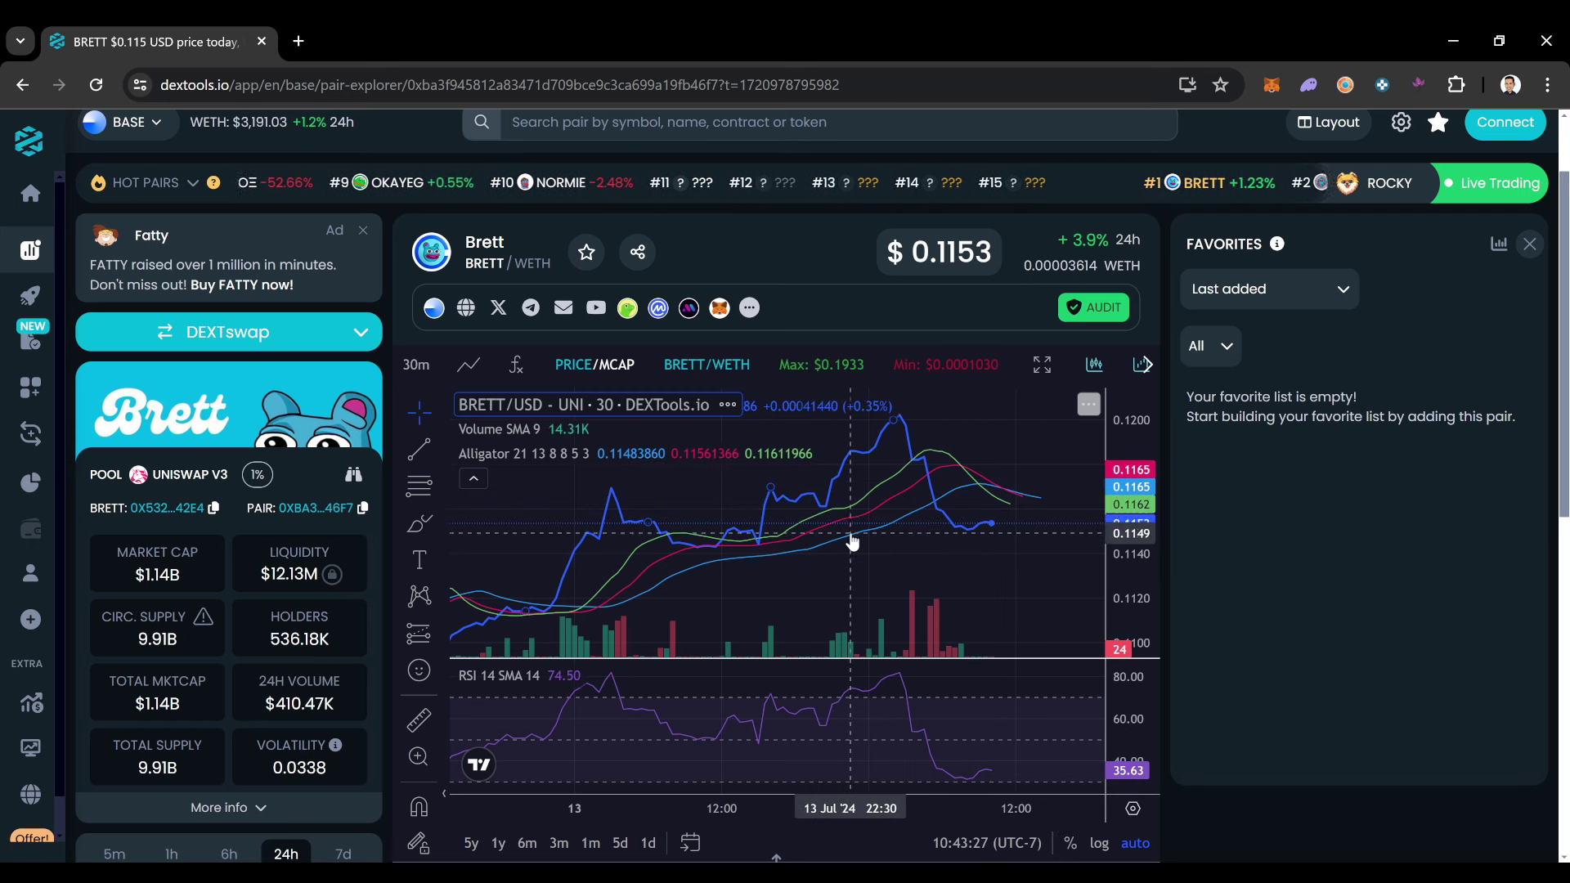
{"action": "scroll", "coordinate": [737, 539], "scroll_direction": "down", "scroll_amount": 3}
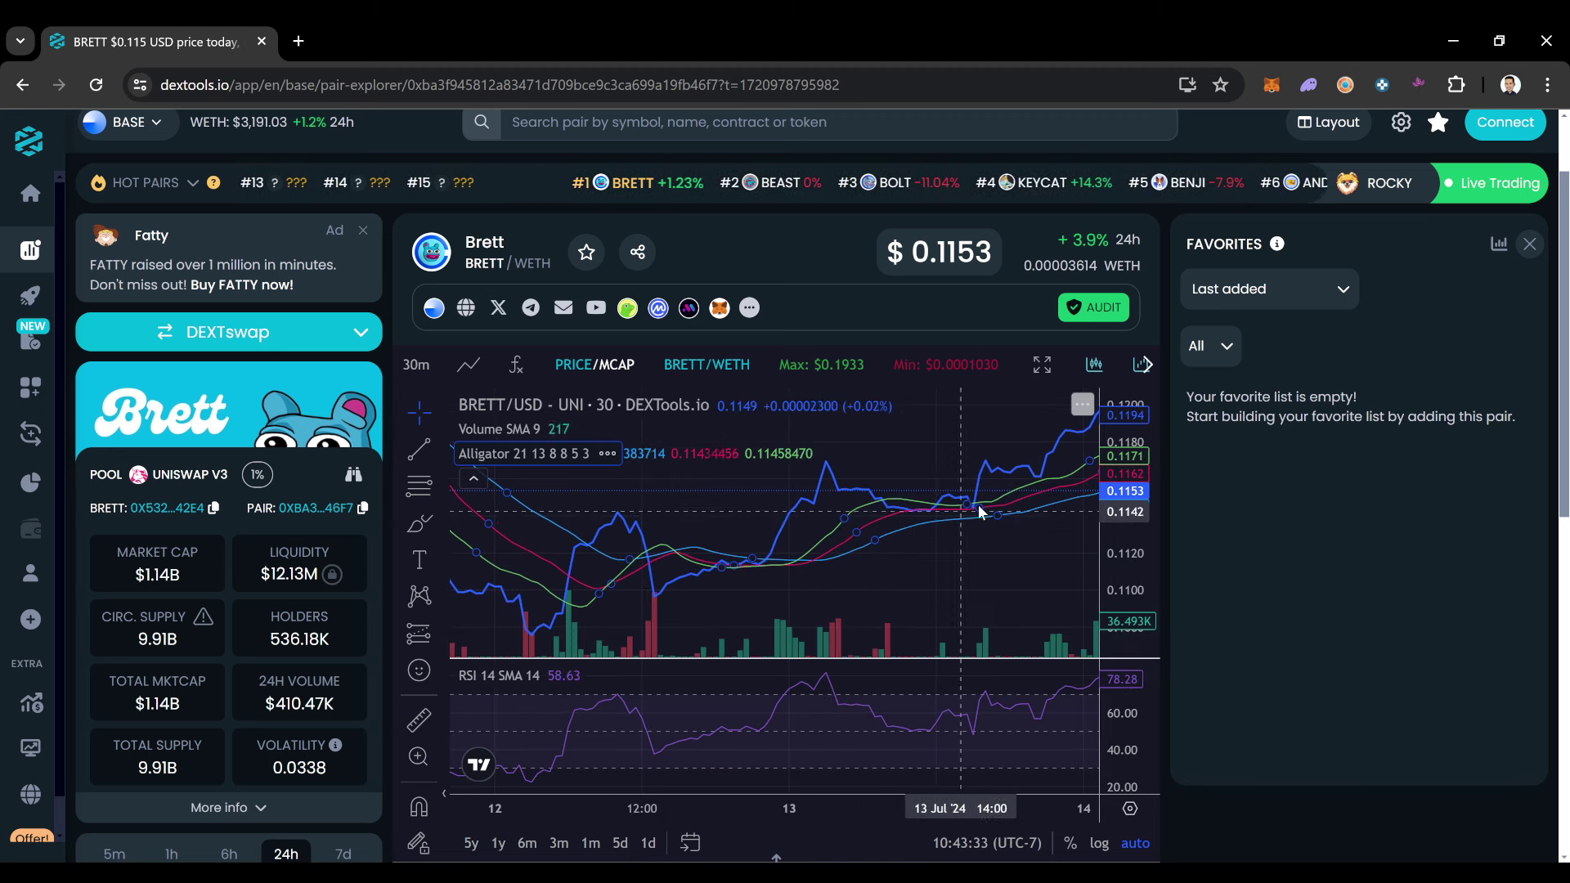
{"action": "left_click_drag", "start_coordinate": [994, 507], "coordinate": [715, 549]}
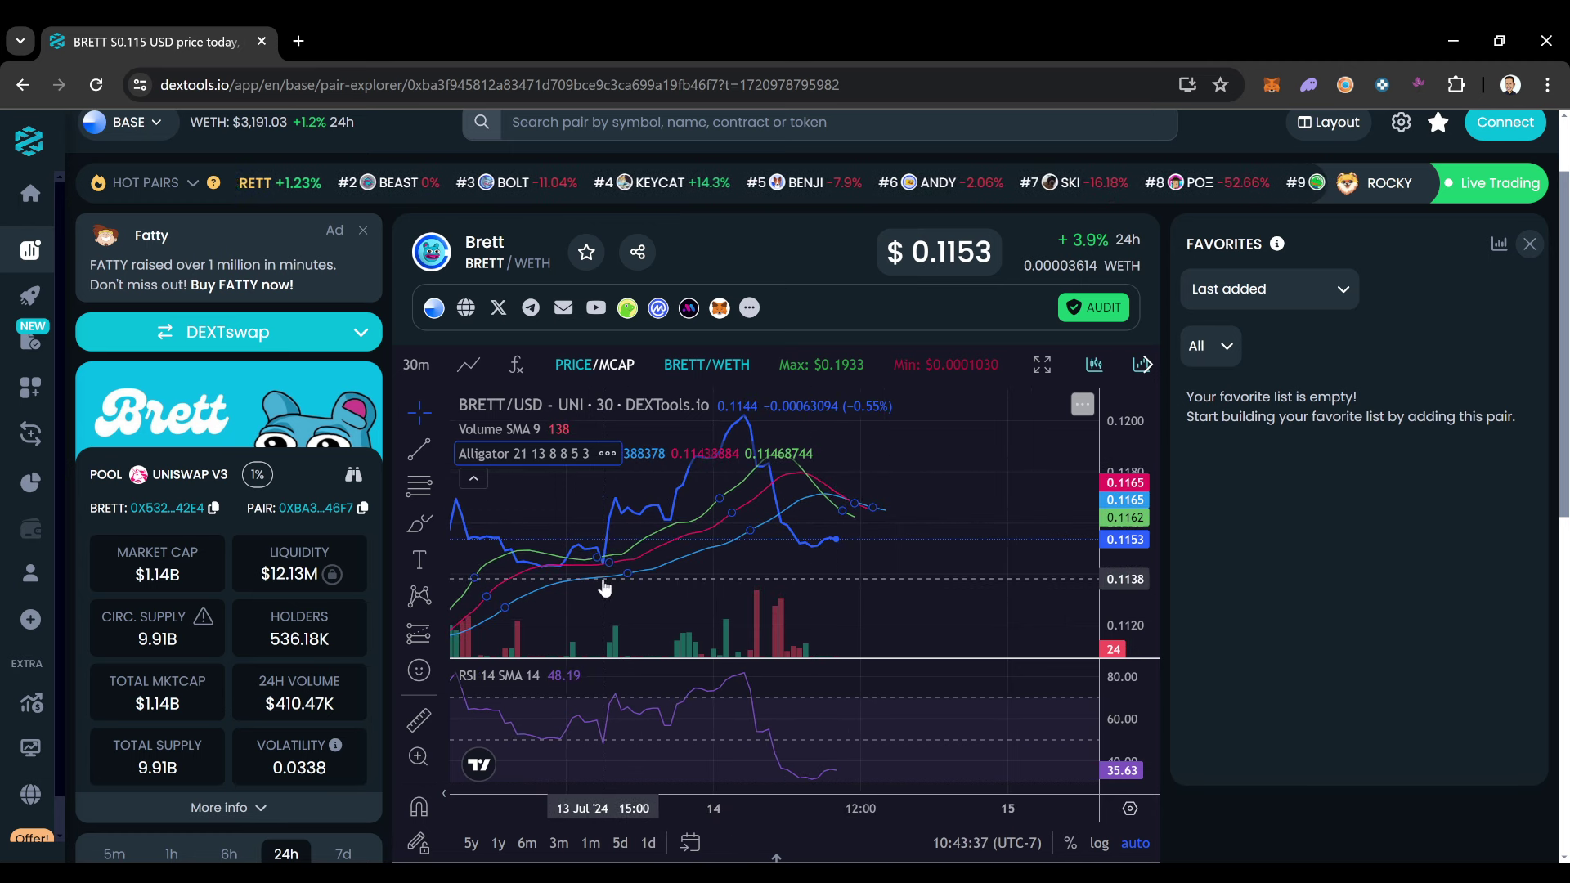
{"action": "left_click_drag", "start_coordinate": [687, 537], "coordinate": [834, 543]}
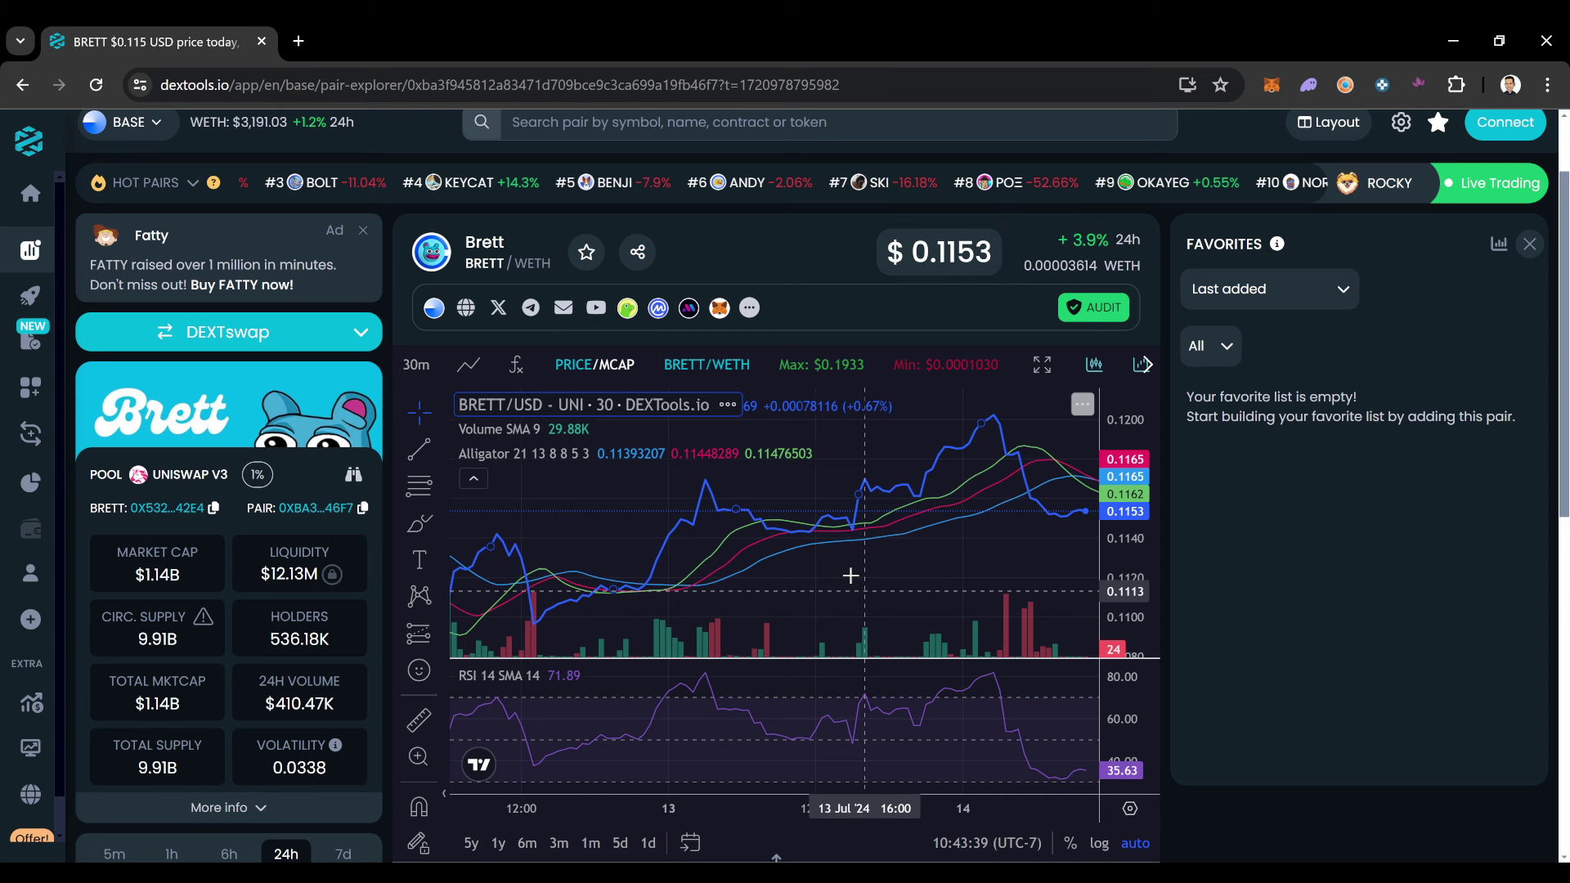
{"action": "left_click_drag", "start_coordinate": [965, 493], "coordinate": [880, 503]}
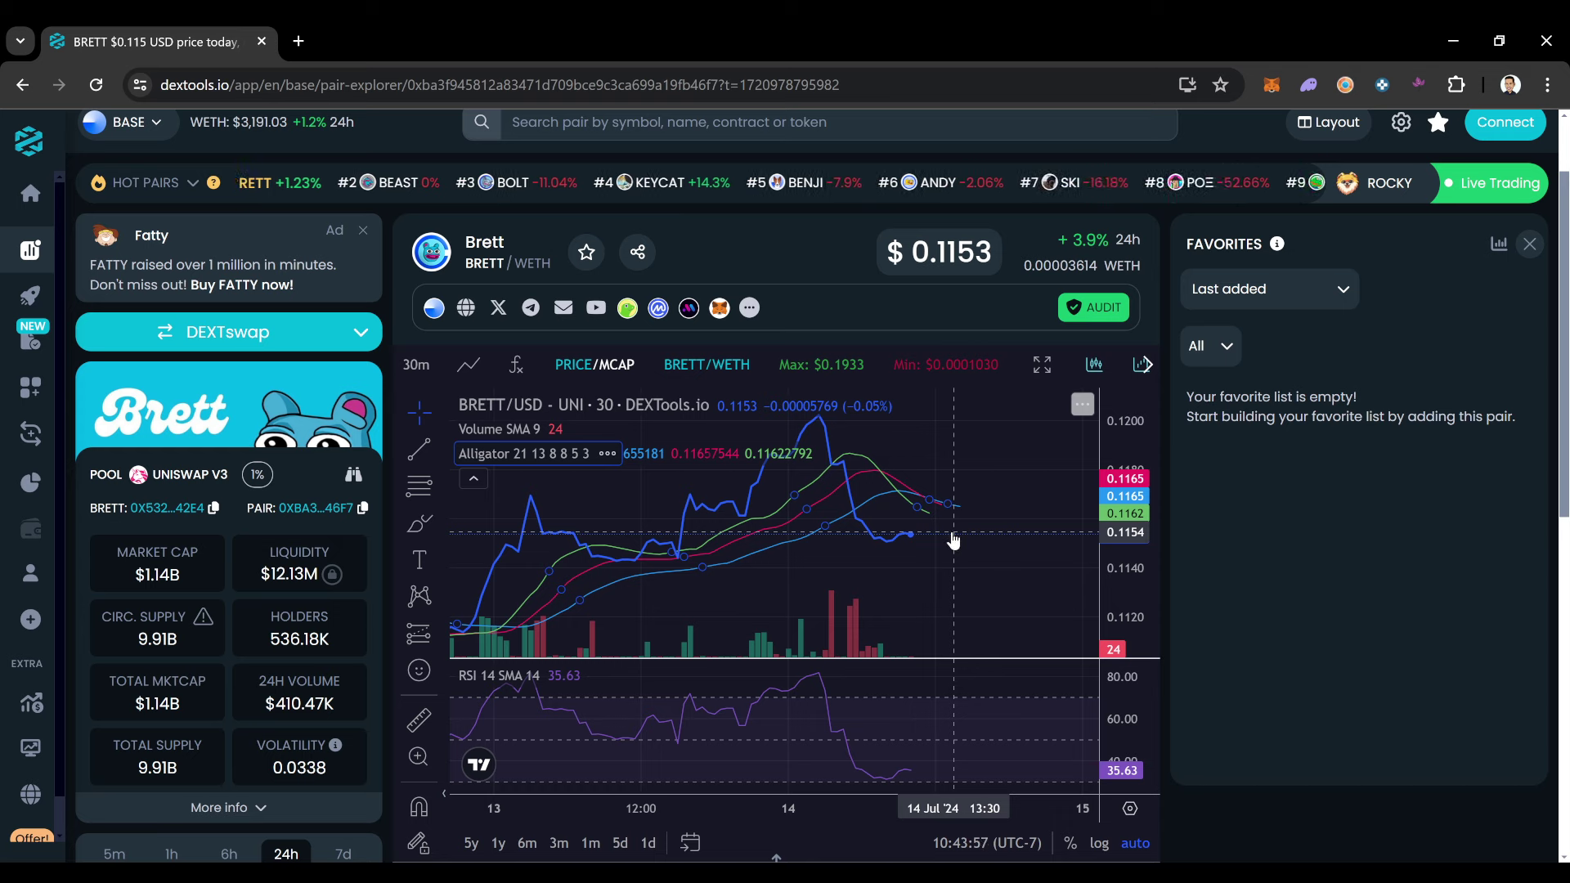
{"action": "scroll", "coordinate": [953, 542], "scroll_direction": "up", "scroll_amount": 3}
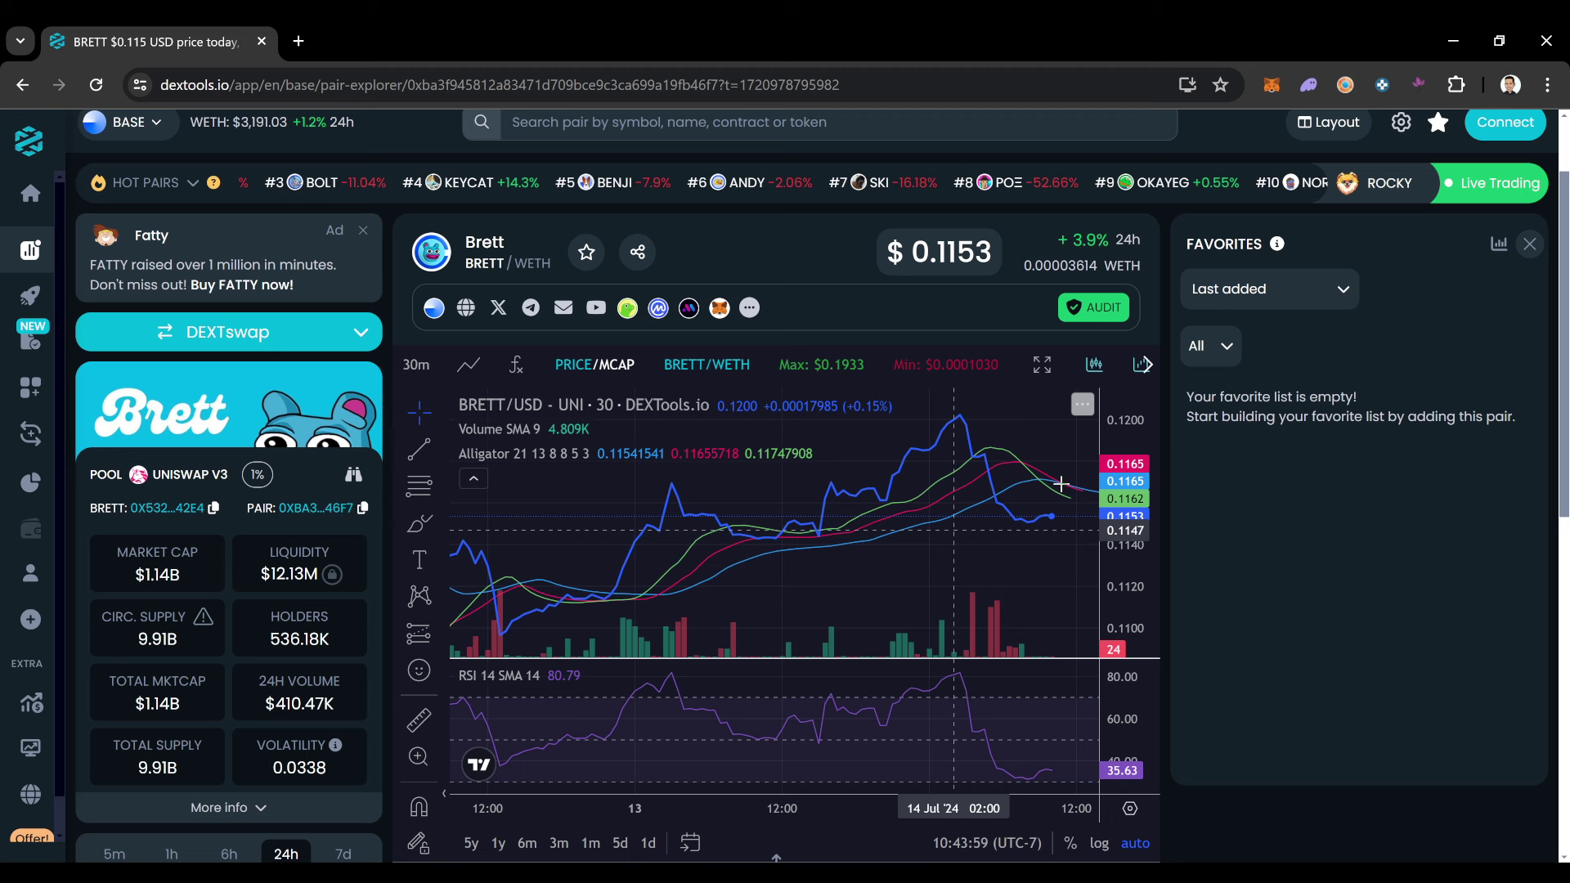
{"action": "scroll", "coordinate": [981, 491], "scroll_direction": "up", "scroll_amount": 2}
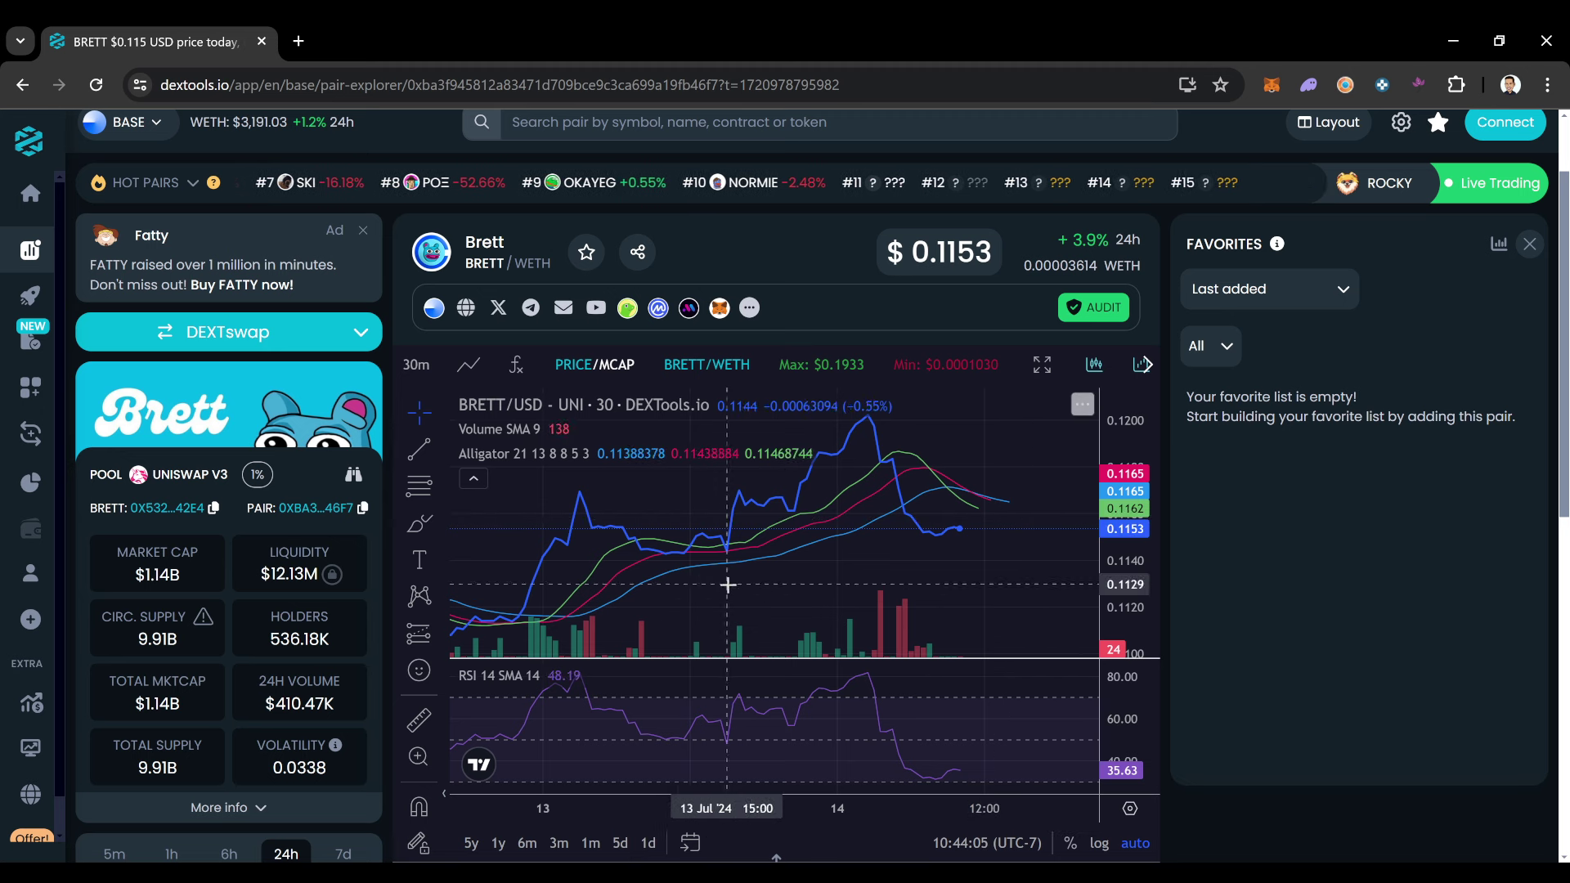
{"action": "scroll", "coordinate": [737, 553], "scroll_direction": "down", "scroll_amount": 2}
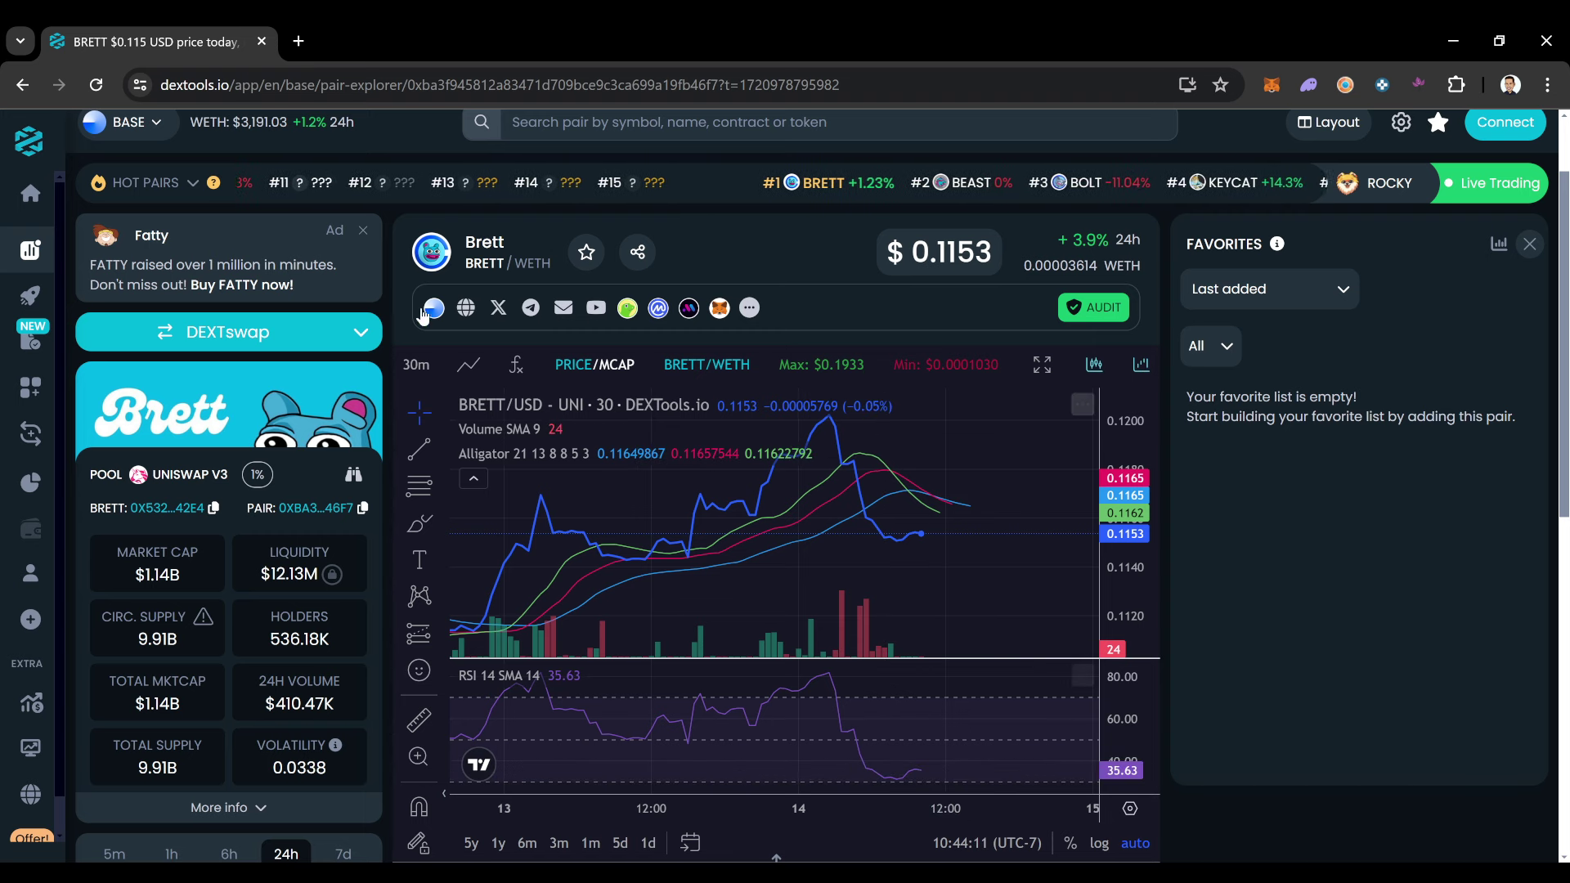
Change the BRETT chart to 15-minute candles, then to 5-minute candles
{"action": "left_click", "coordinate": [416, 366]}
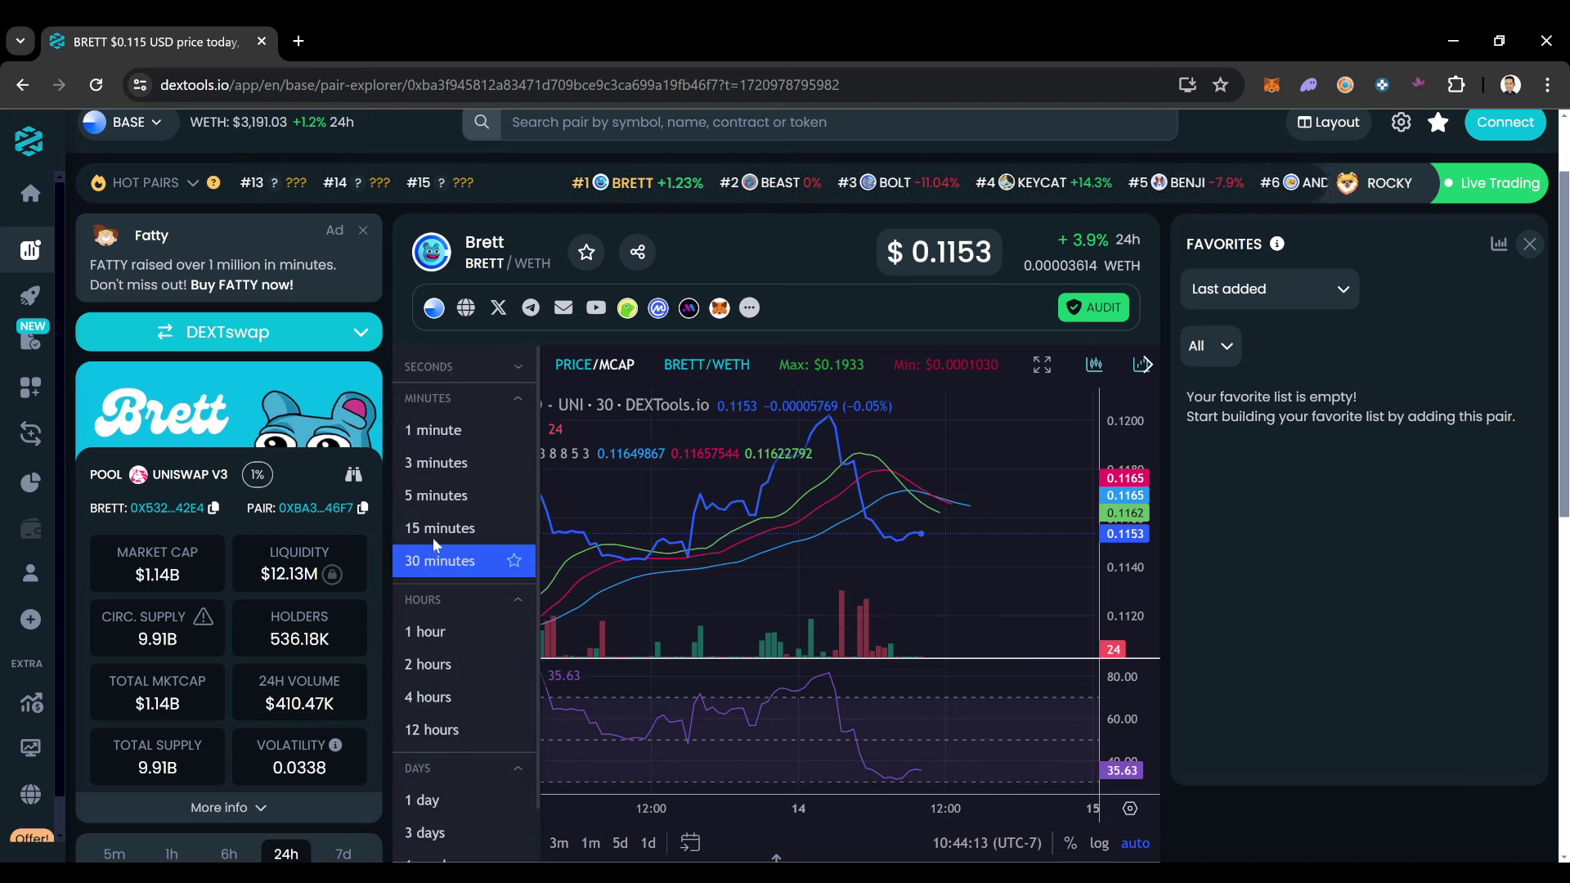
{"action": "left_click", "coordinate": [432, 527]}
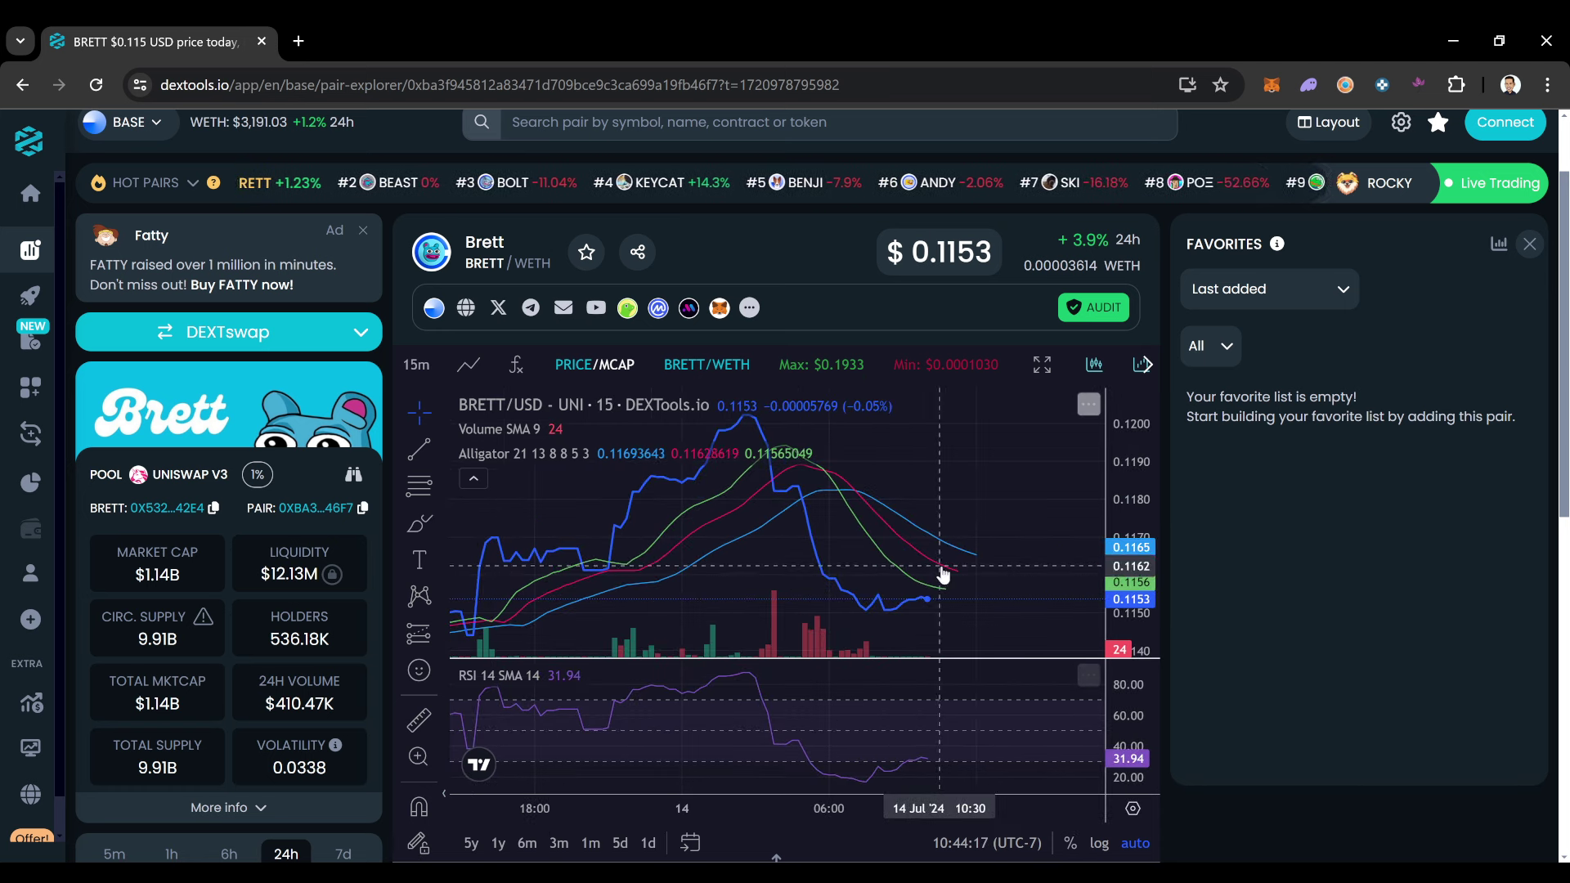
{"action": "scroll", "coordinate": [754, 578], "scroll_direction": "up", "scroll_amount": 2}
{"action": "scroll", "coordinate": [699, 613], "scroll_direction": "up", "scroll_amount": 2}
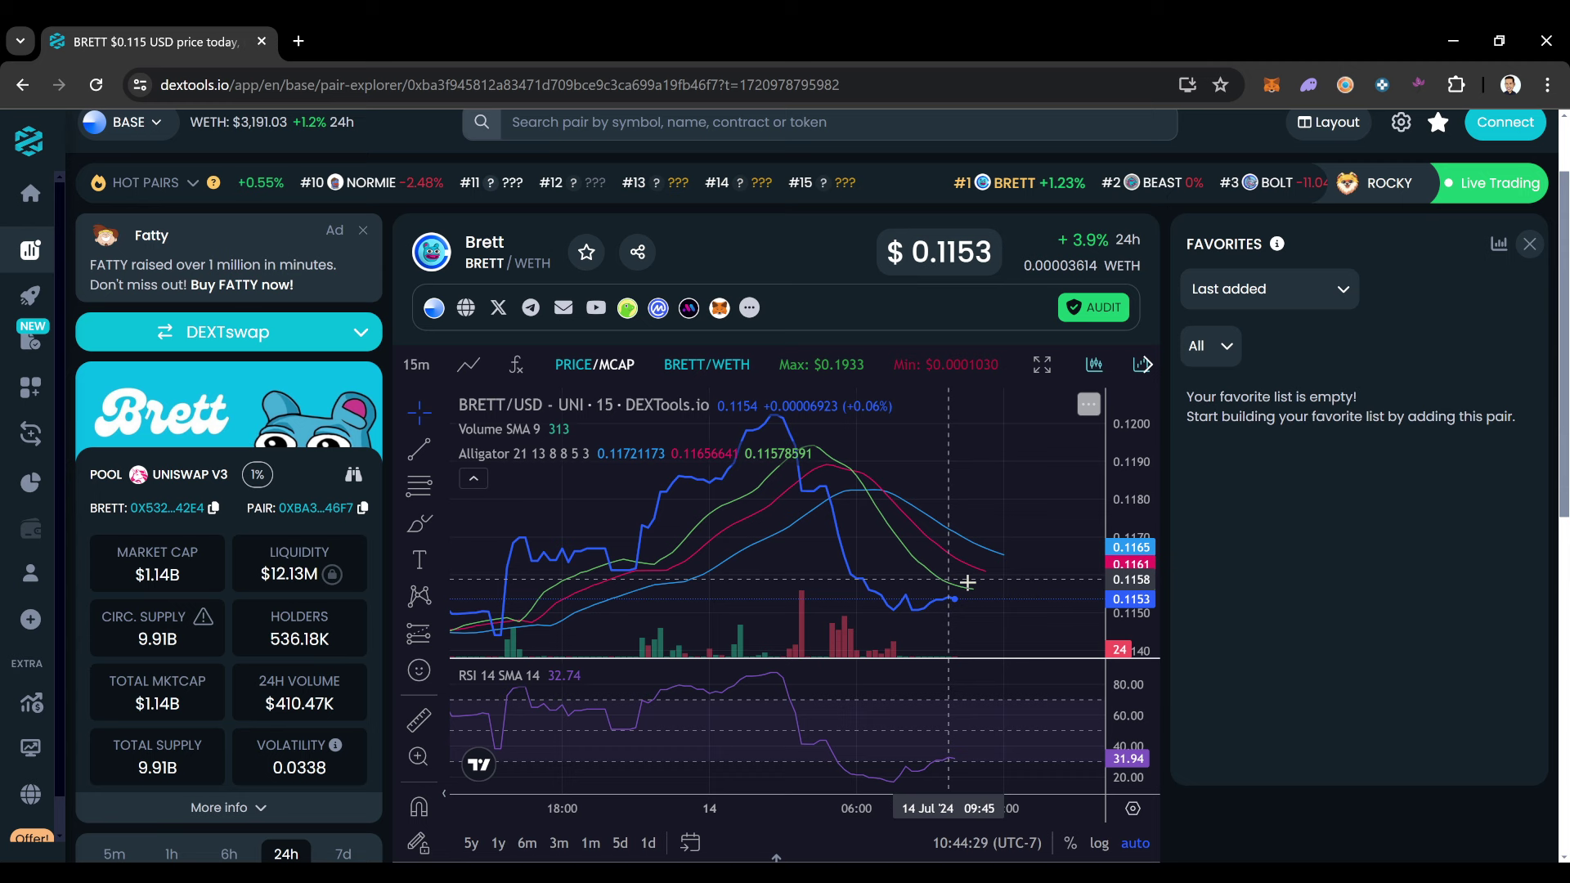
{"action": "left_click", "coordinate": [417, 366]}
{"action": "left_click", "coordinate": [441, 485]}
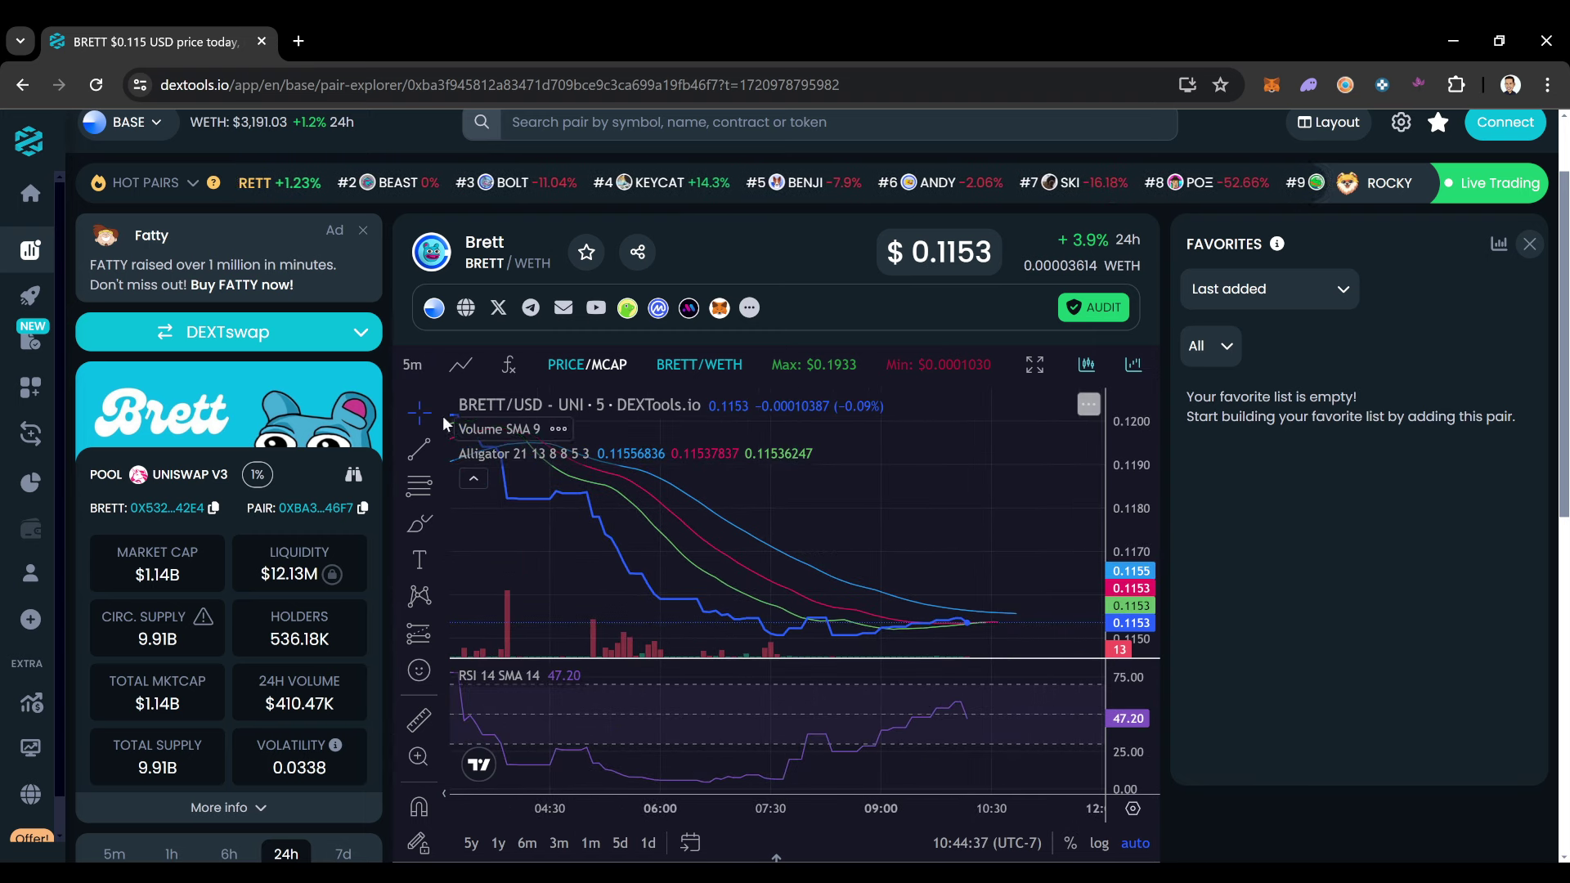
{"action": "left_click", "coordinate": [411, 366]}
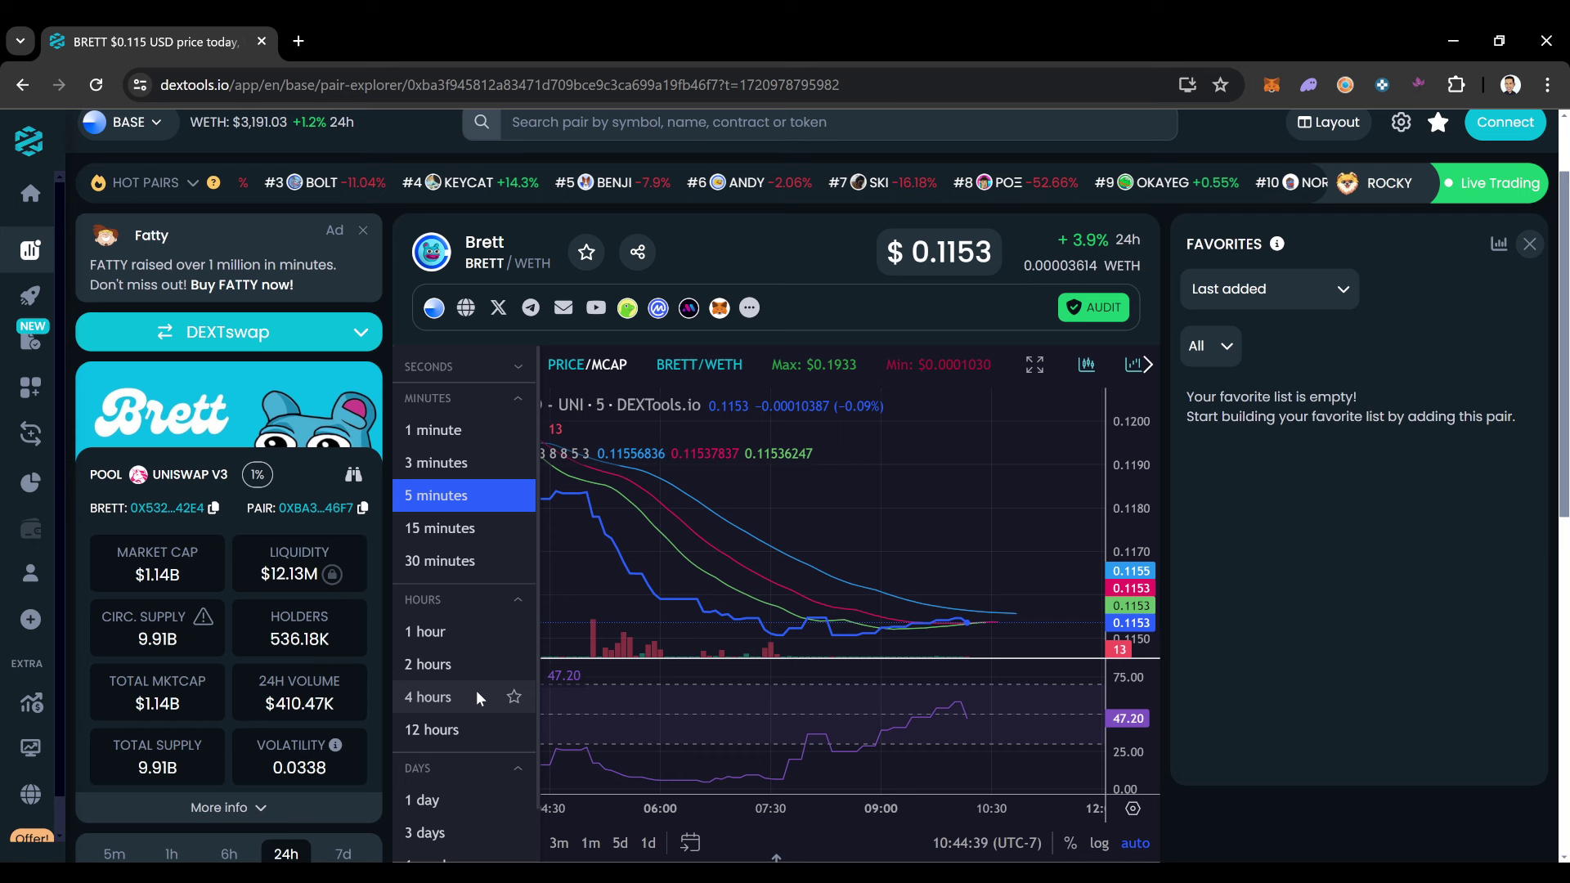
Set 12-hour candles and nudge the chart slightly toward earlier dates
{"action": "left_click", "coordinate": [480, 727]}
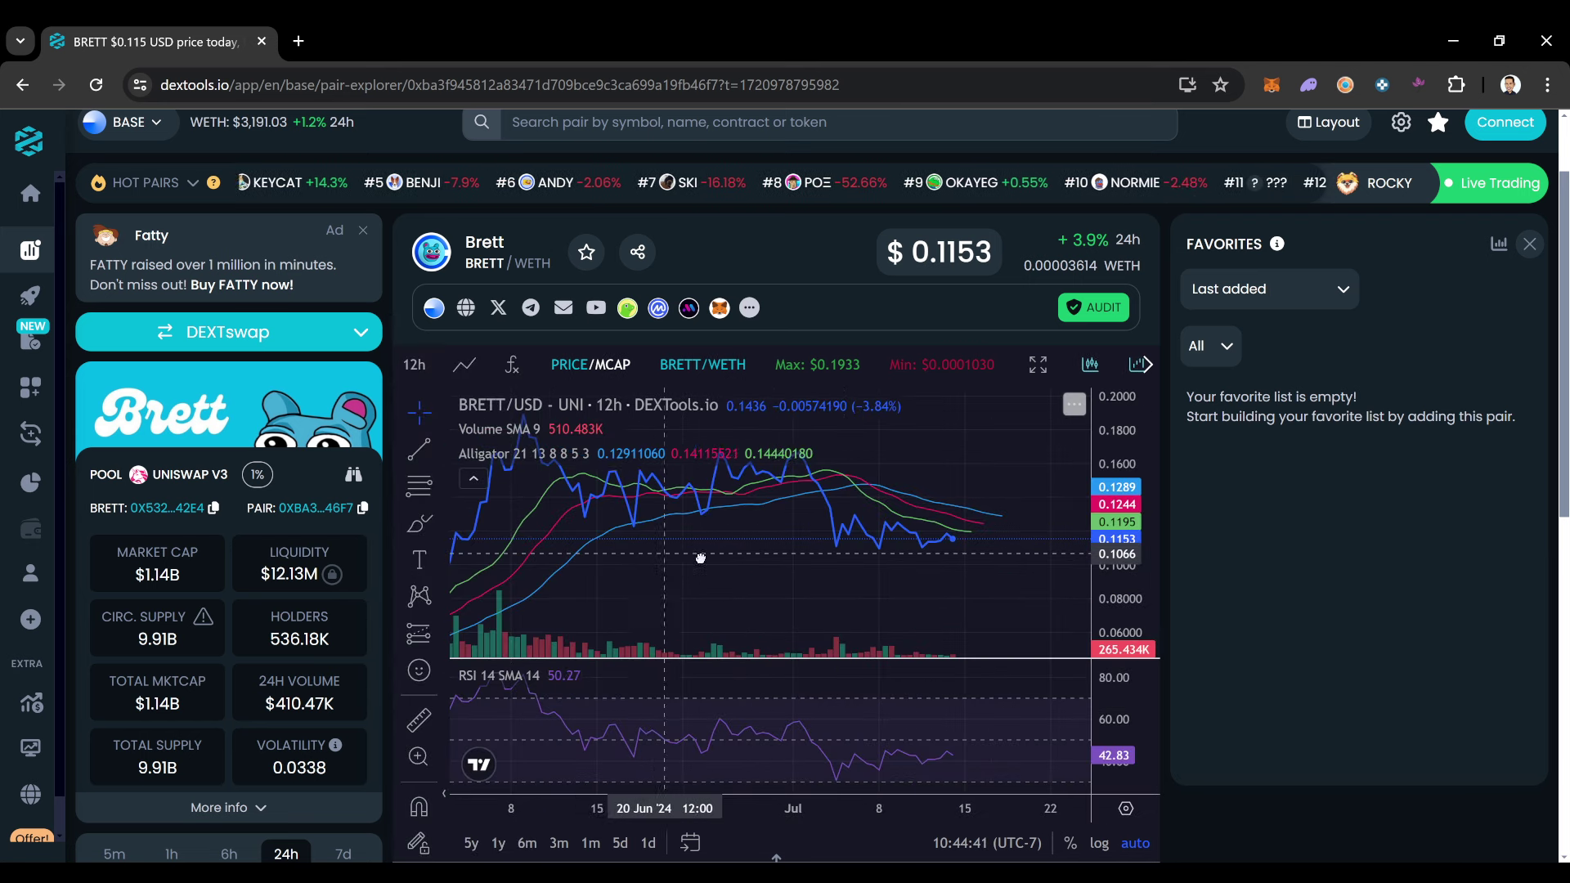
{"action": "left_click_drag", "start_coordinate": [700, 559], "coordinate": [682, 573]}
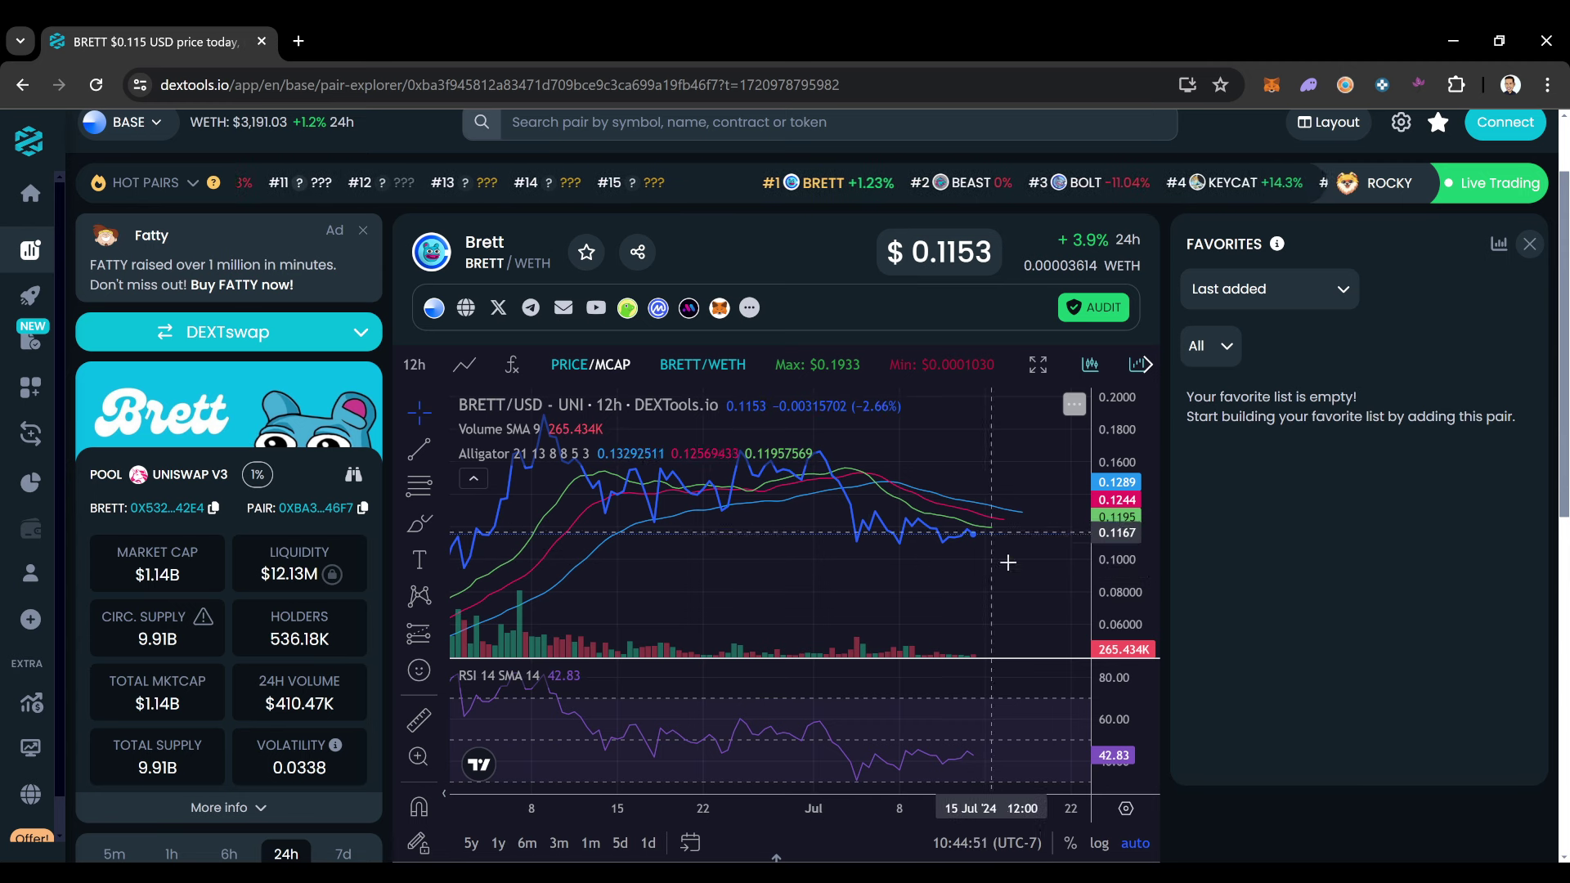
{"action": "scroll", "coordinate": [936, 556], "scroll_direction": "down", "scroll_amount": 4}
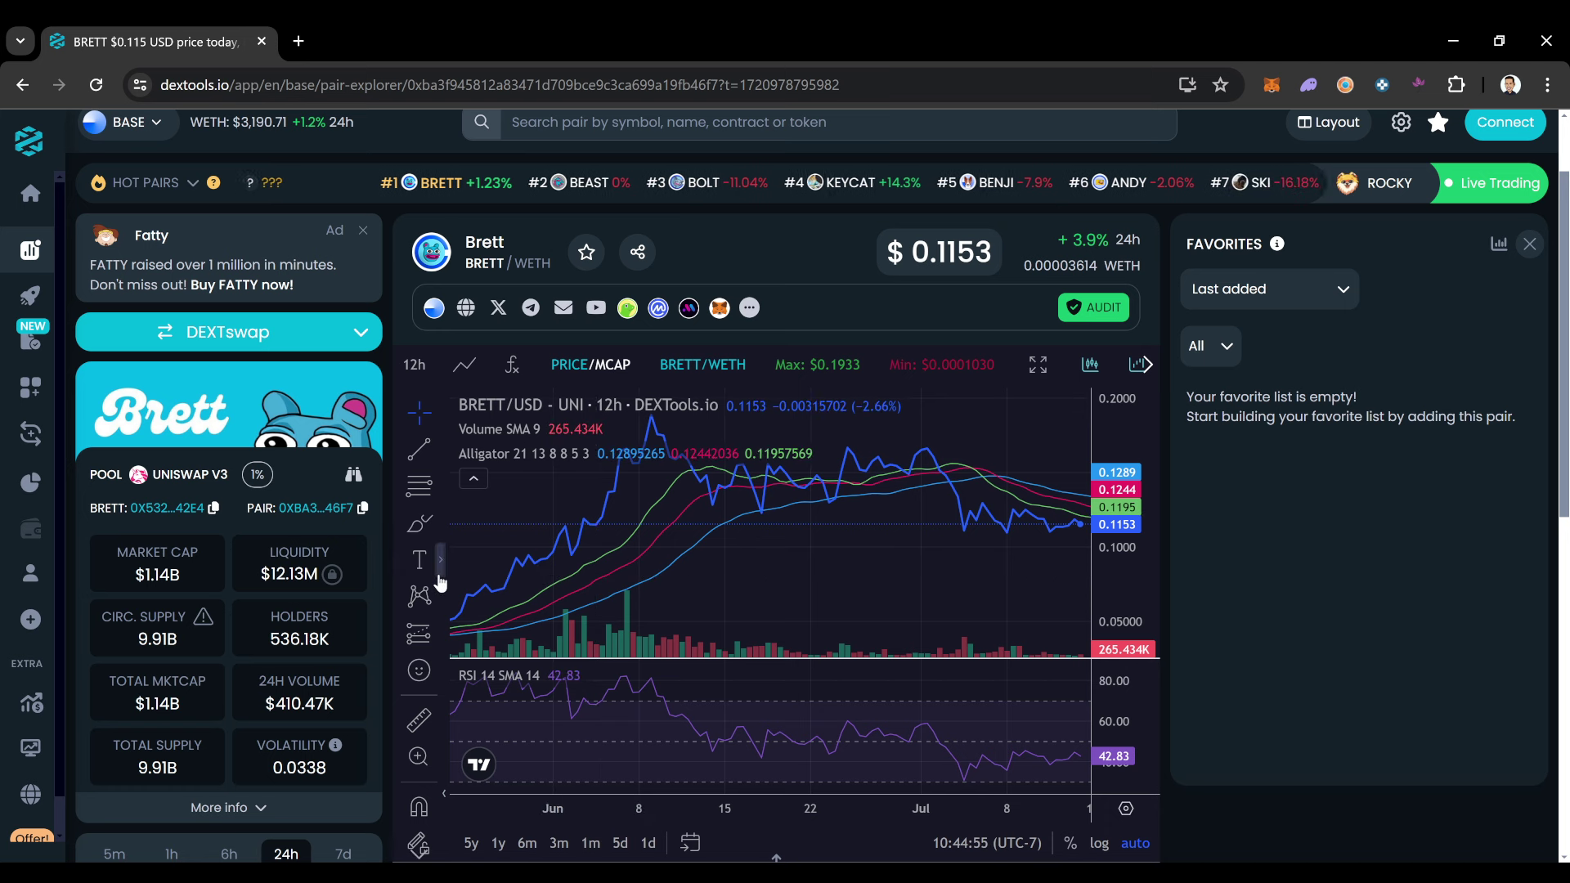
{"action": "scroll", "coordinate": [858, 553], "scroll_direction": "up", "scroll_amount": 4}
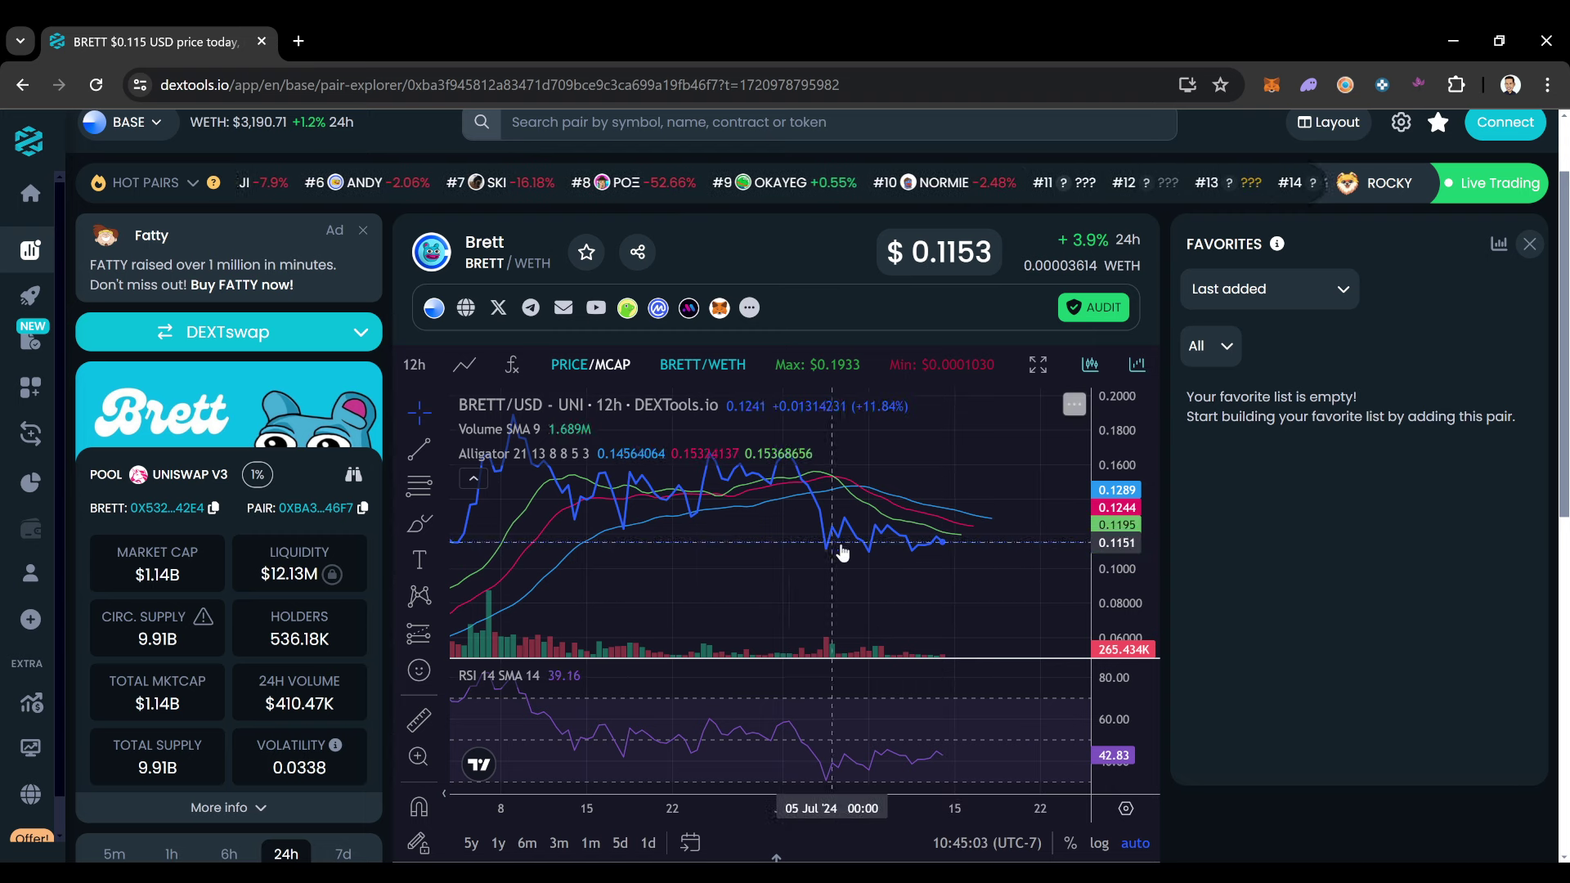
Set daily candles and pan the chart back to show March through June
{"action": "left_click", "coordinate": [415, 363]}
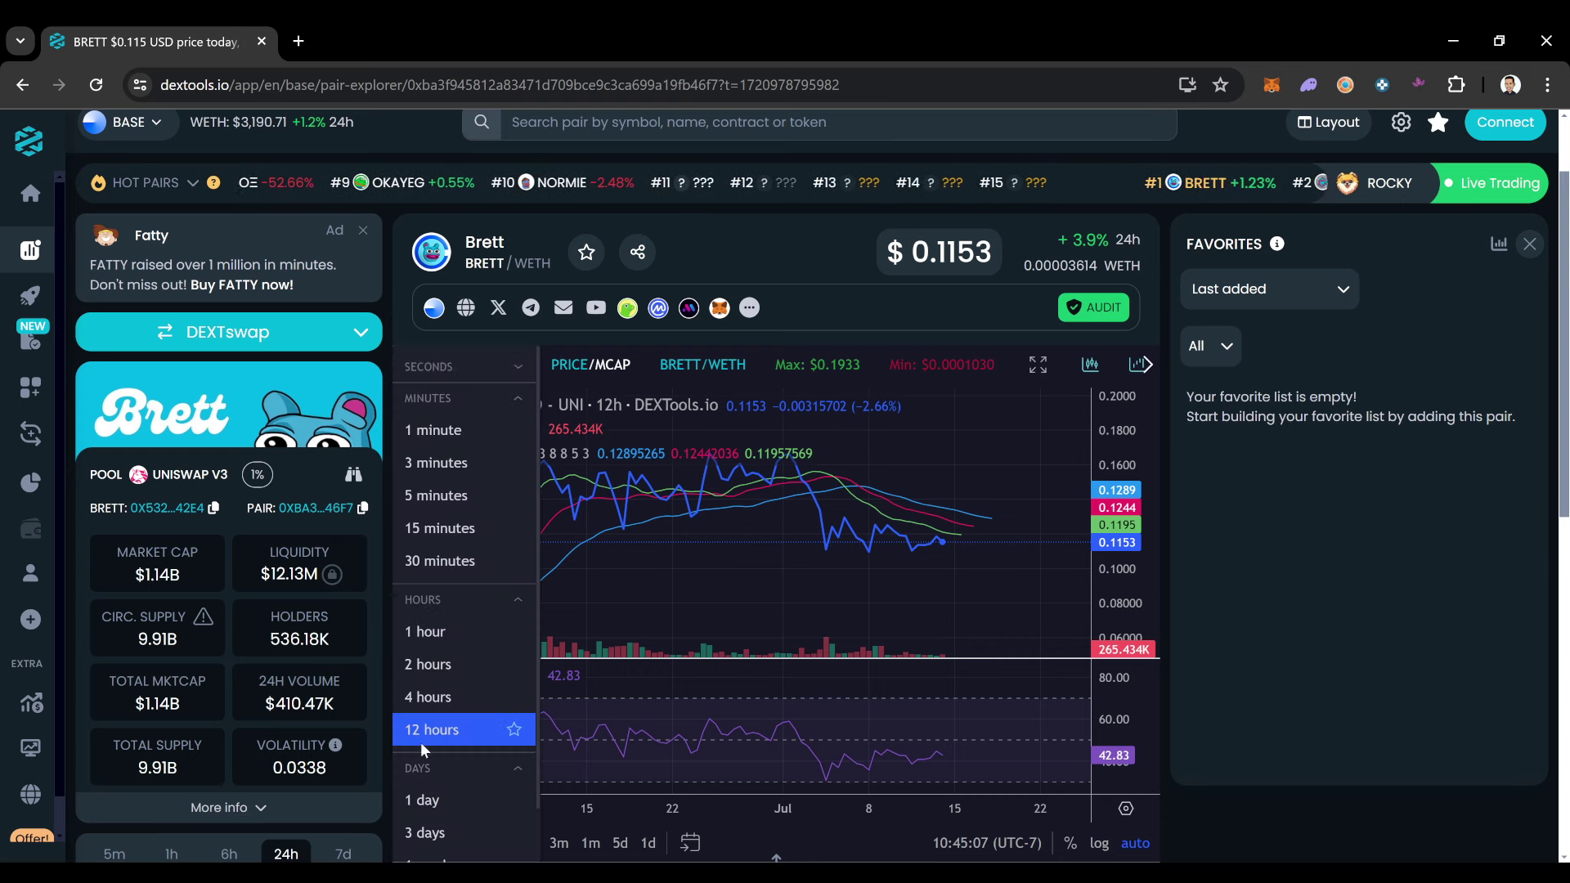
{"action": "left_click", "coordinate": [427, 801]}
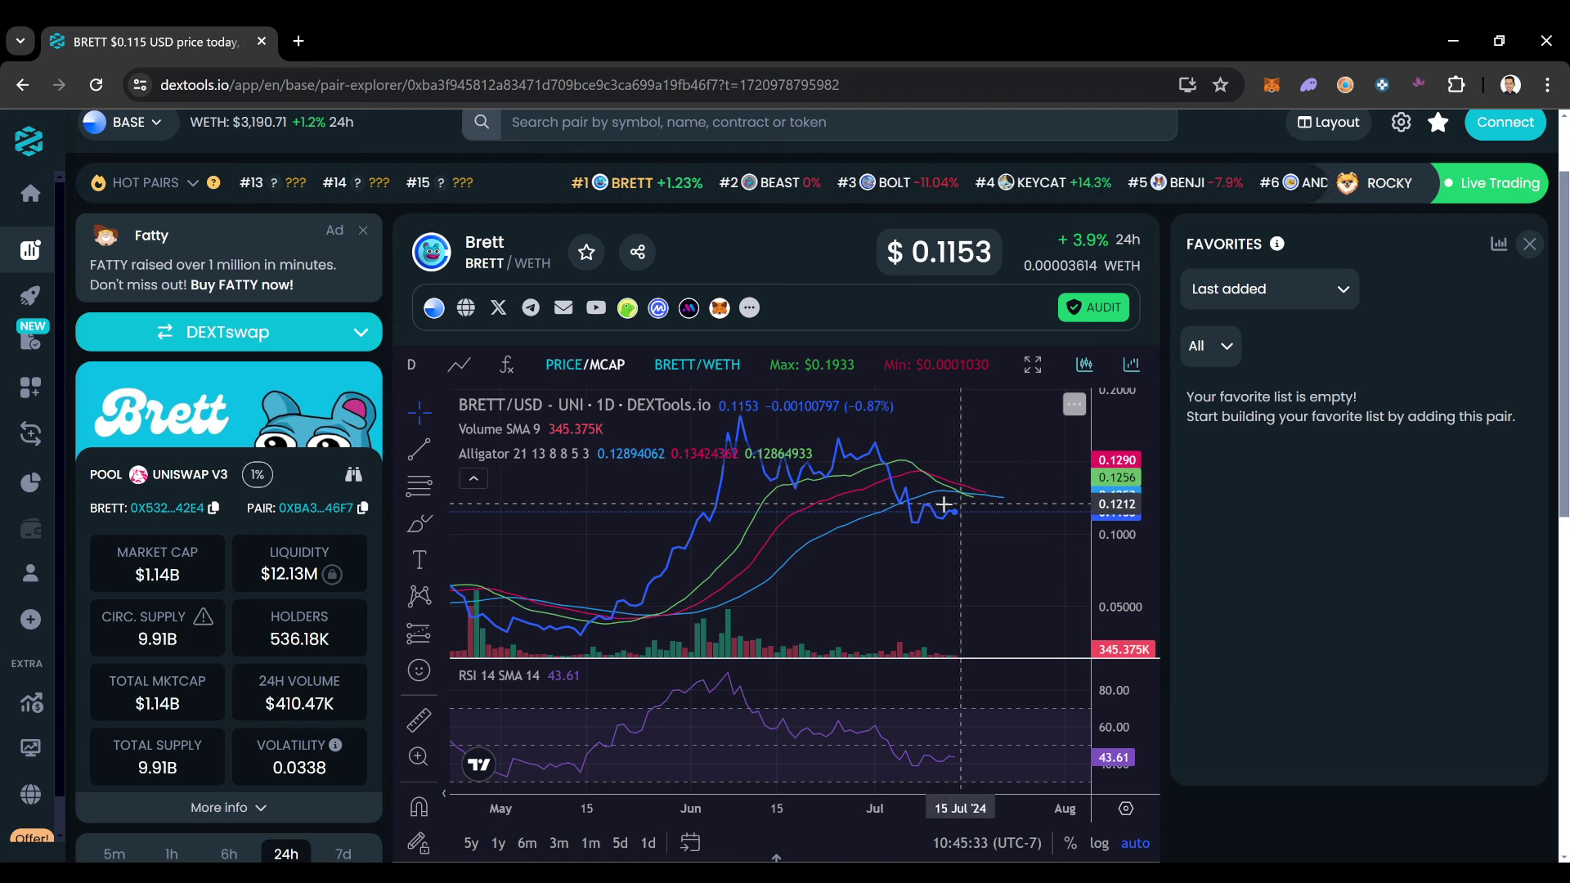
{"action": "left_click", "coordinate": [416, 366]}
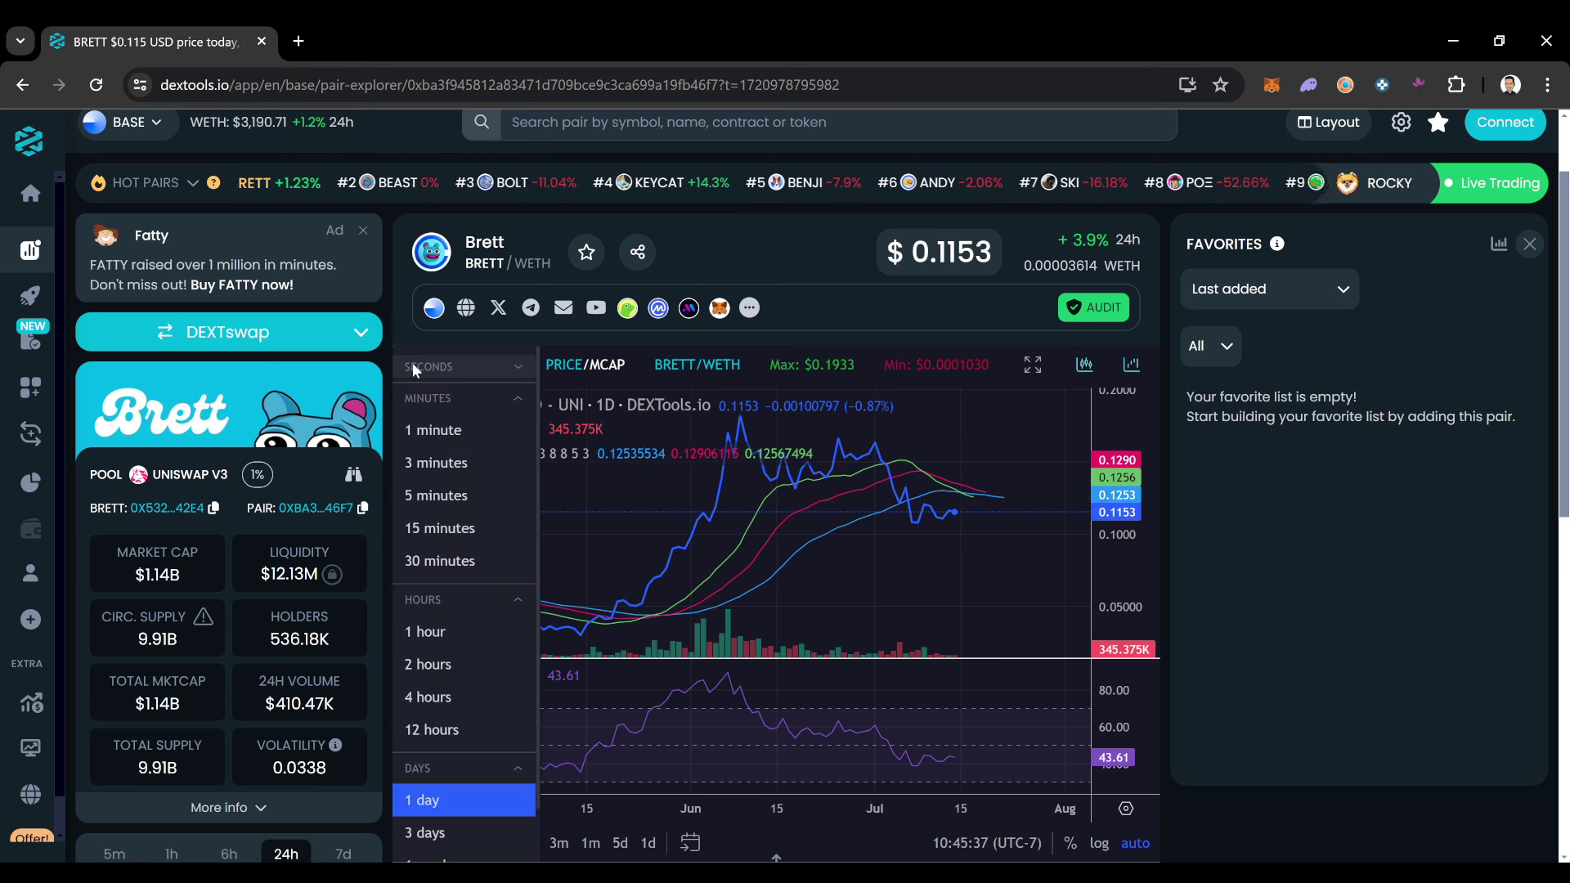
{"action": "left_click", "coordinate": [736, 527]}
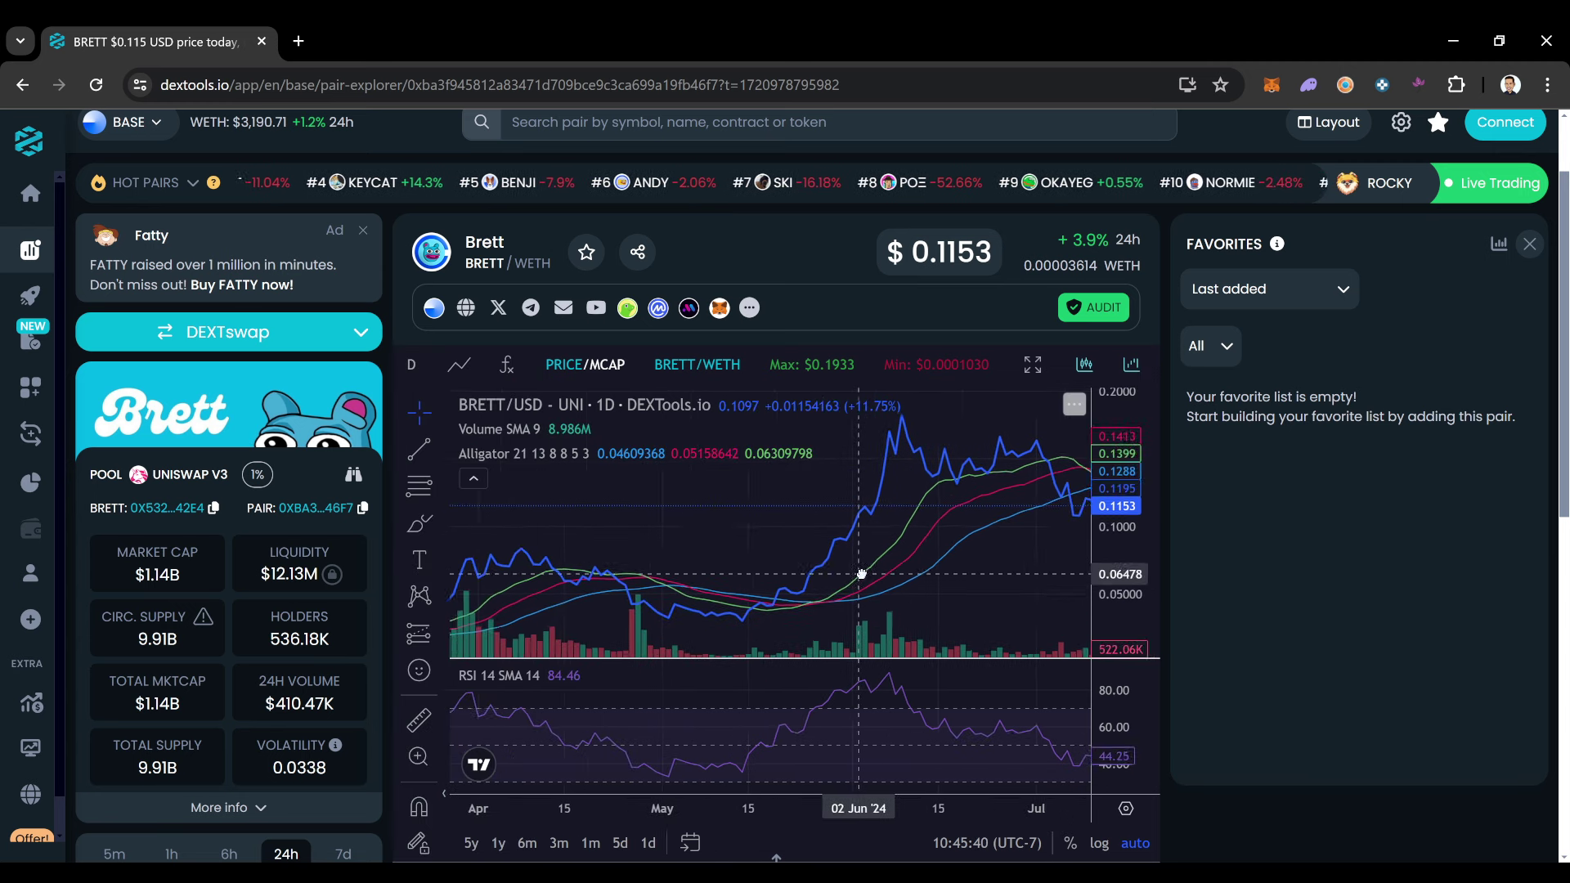
{"action": "mouse_move", "coordinate": [737, 528]}
{"action": "left_mouse_down"}
{"action": "mouse_move", "coordinate": [1038, 521]}
{"action": "mouse_move", "coordinate": [482, 422]}
{"action": "left_mouse_up"}
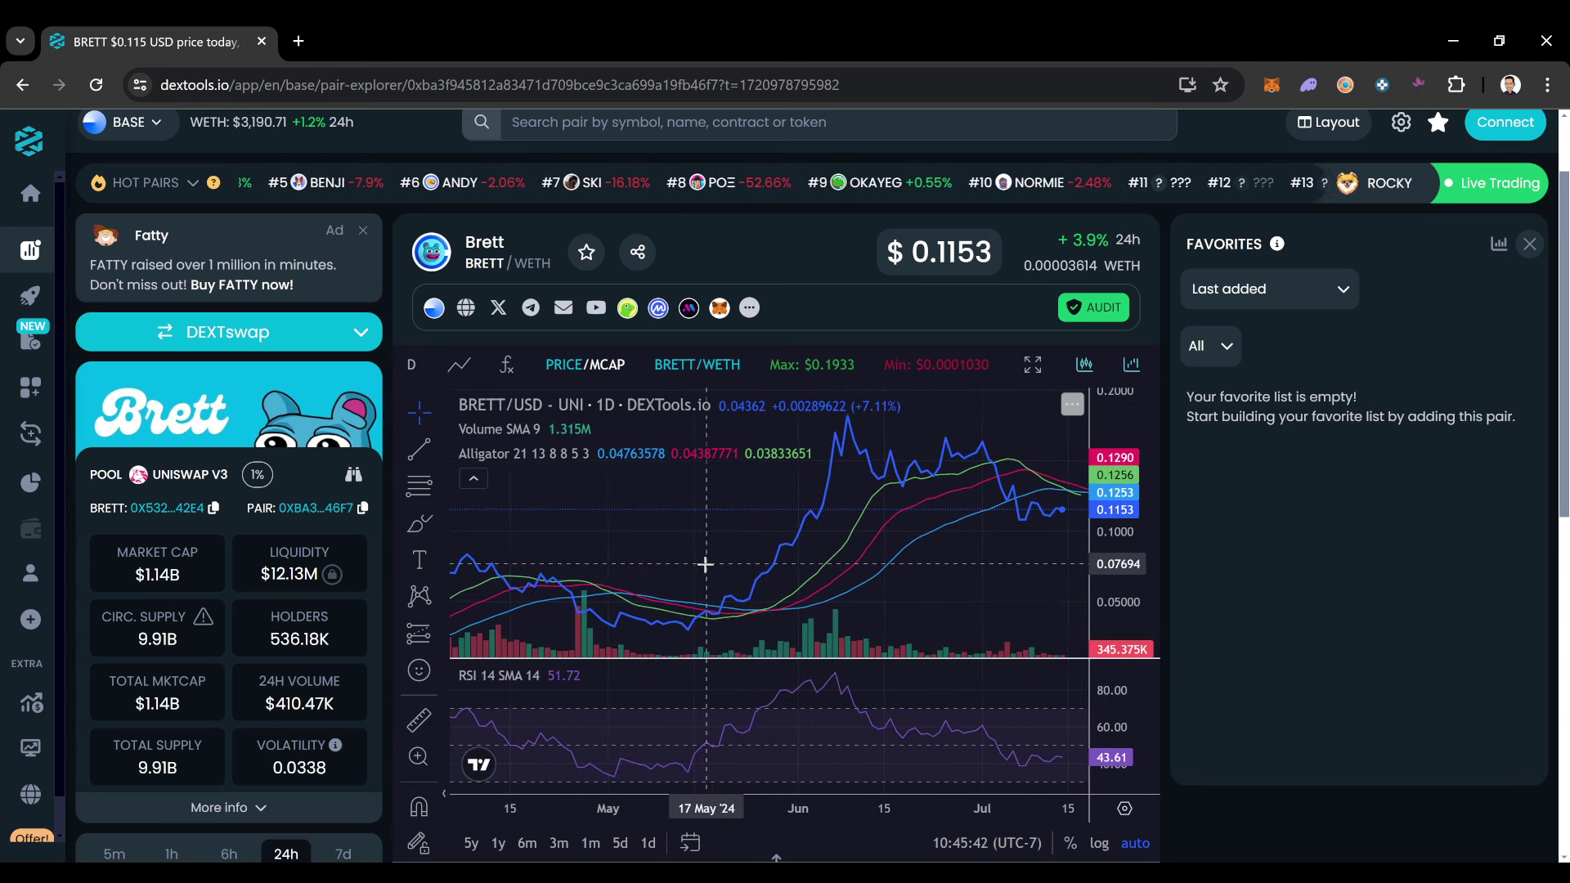
Change the BRETT chart to 3-day candles, then to weekly candles
{"action": "left_click", "coordinate": [415, 368]}
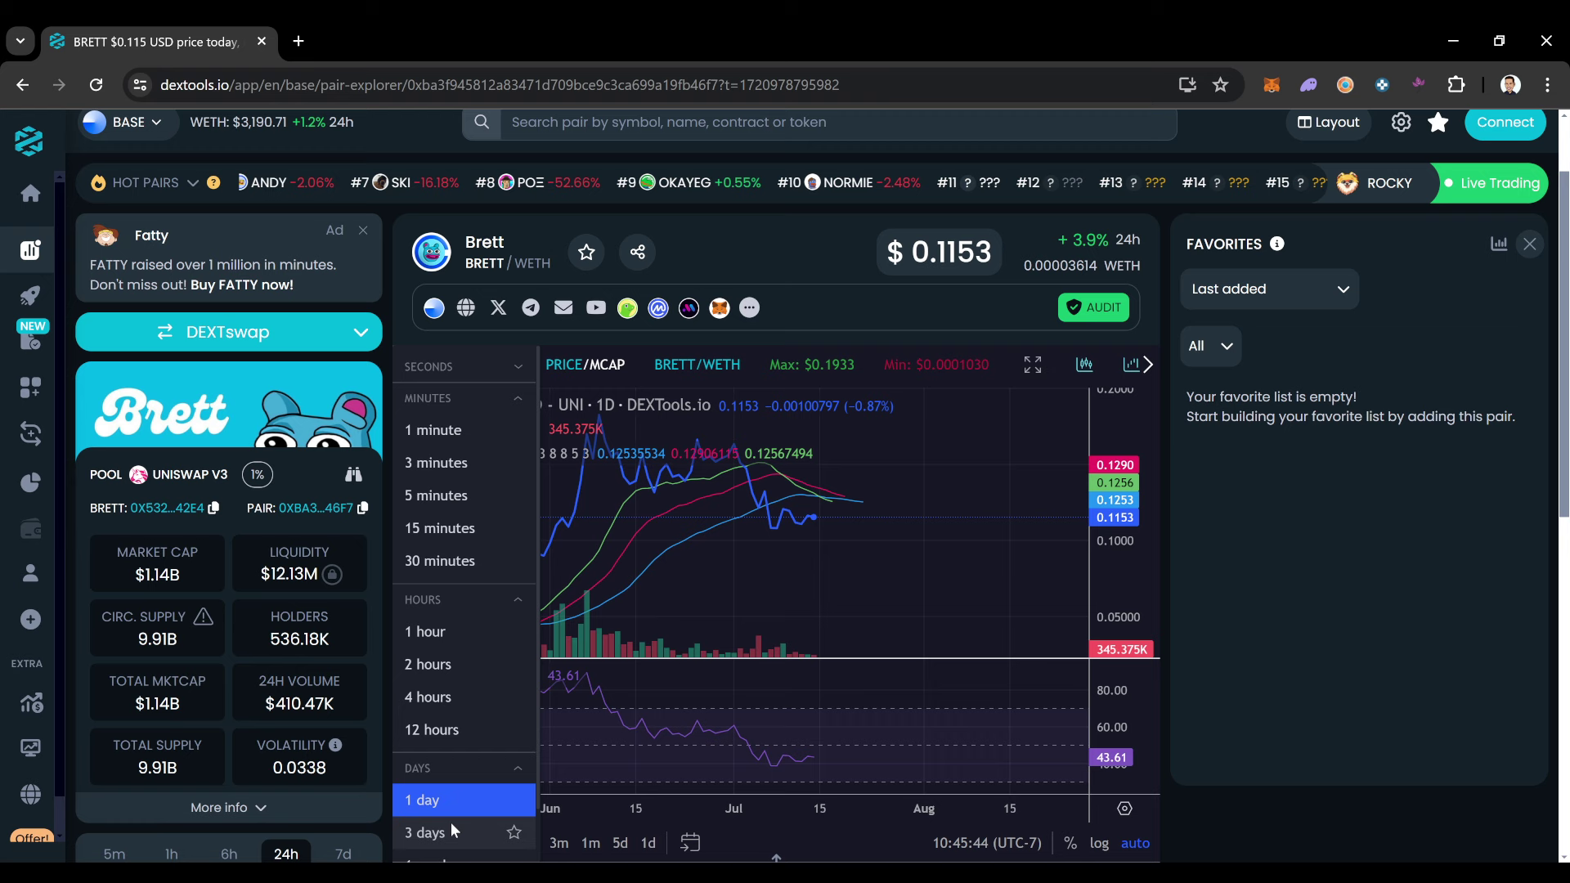
{"action": "left_click", "coordinate": [428, 833]}
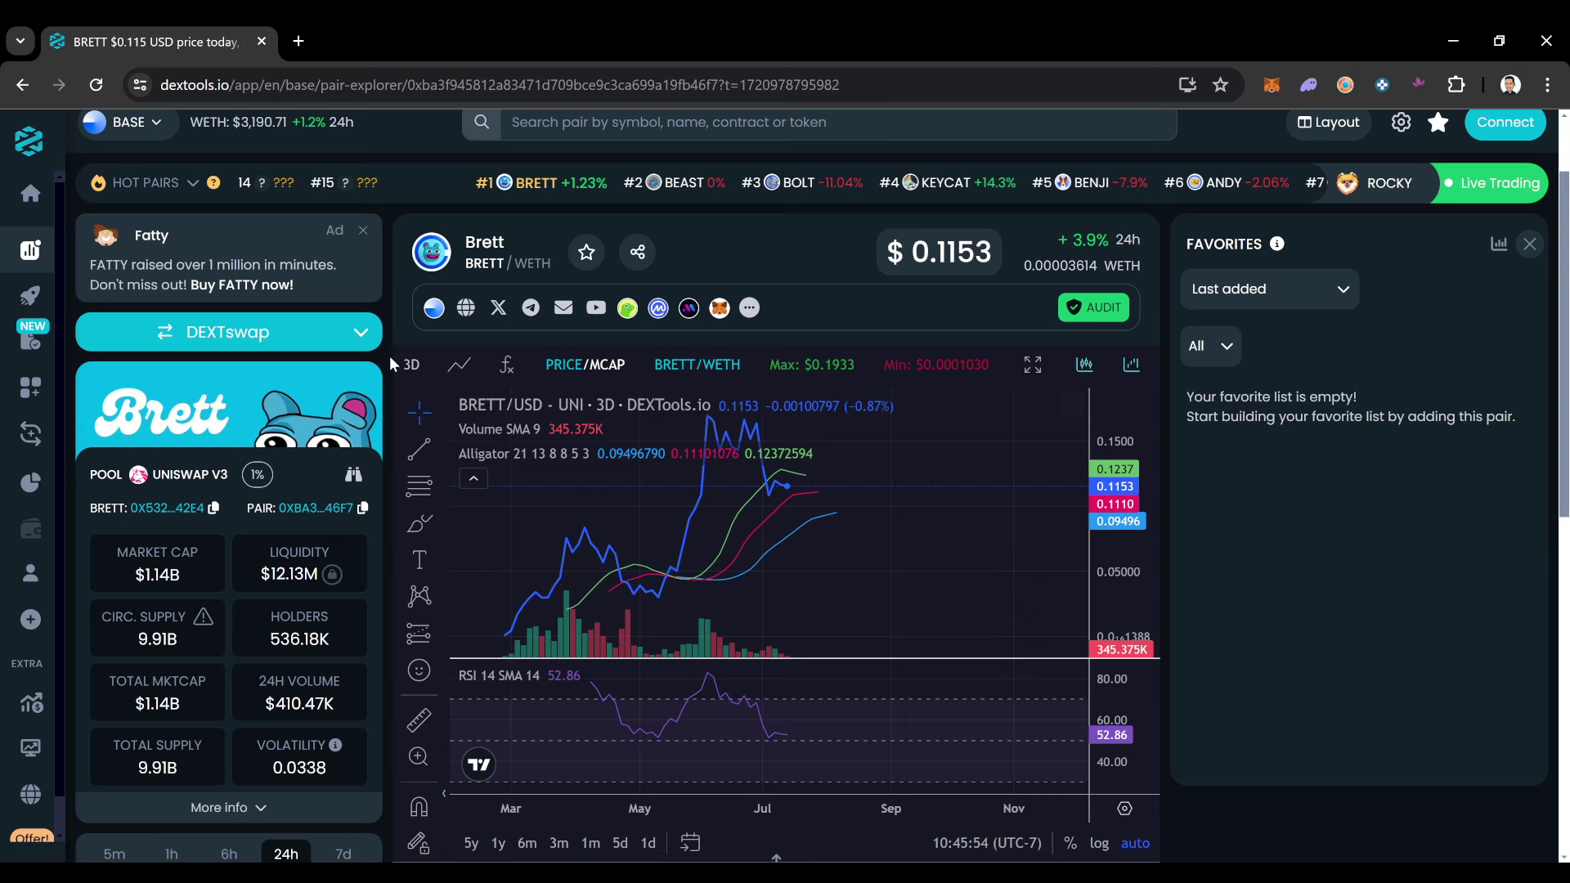
{"action": "left_click", "coordinate": [408, 364]}
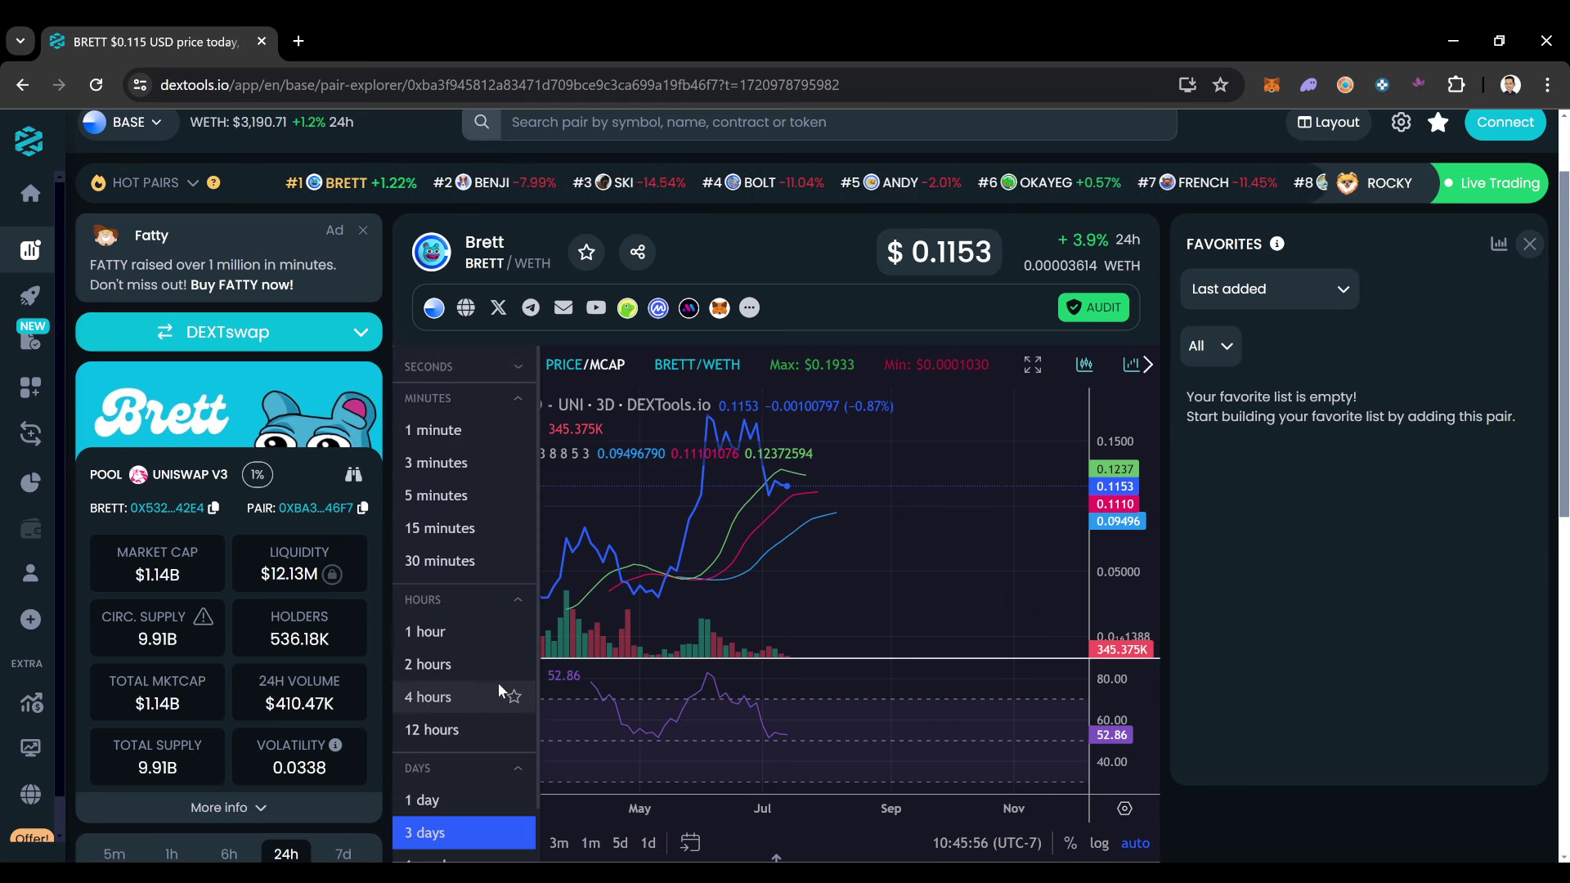
{"action": "left_click", "coordinate": [429, 827]}
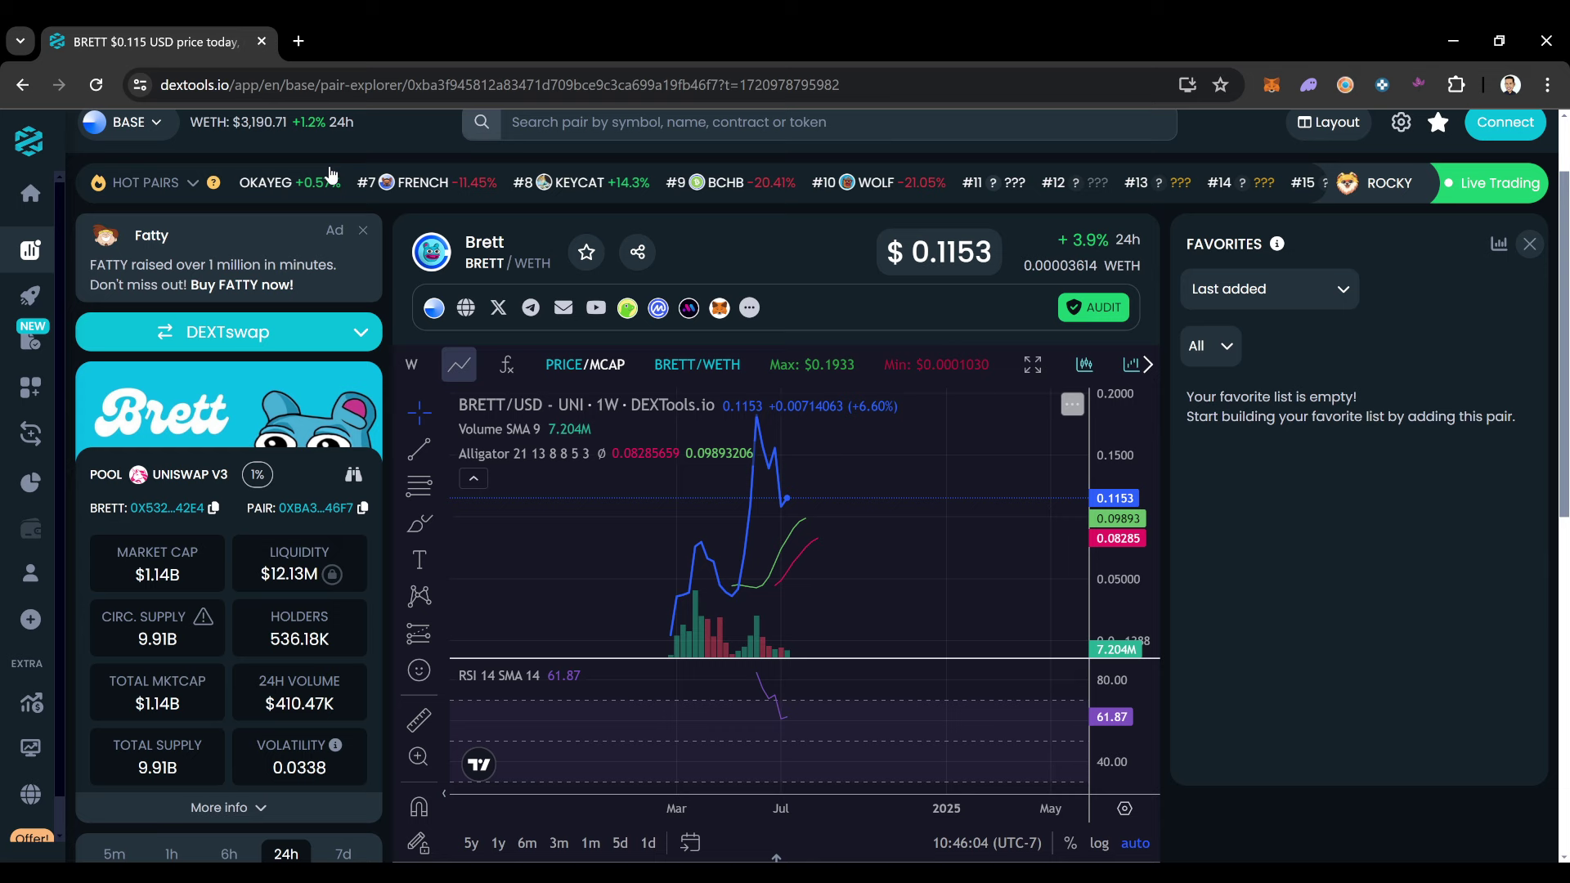
Change to monthly candles, then return the chart to 2-hour candles
{"action": "left_click", "coordinate": [417, 365]}
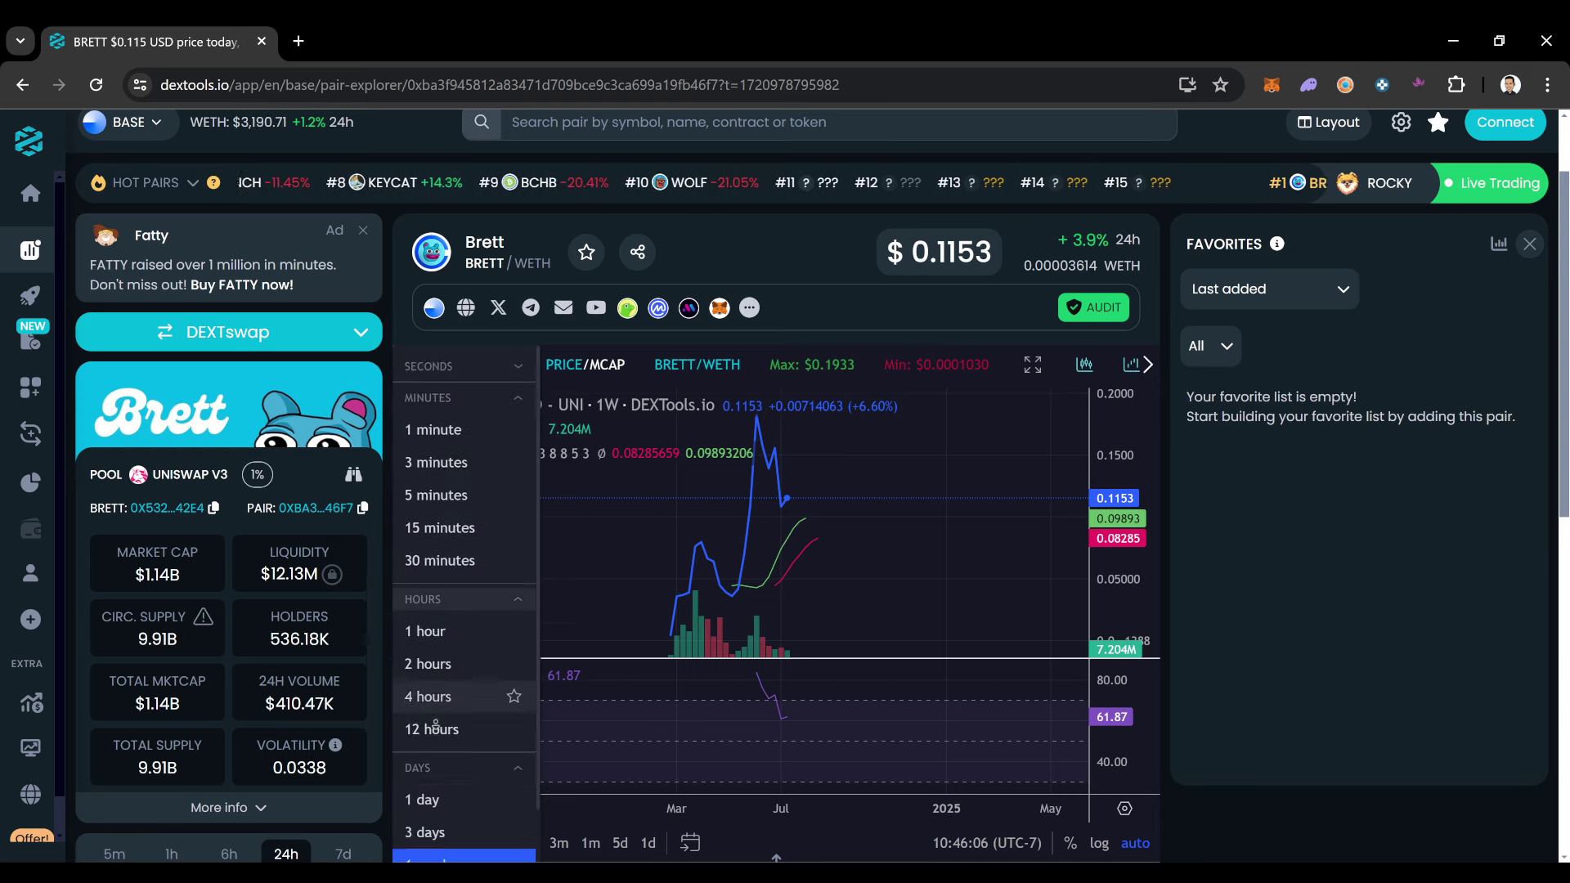
{"action": "left_click", "coordinate": [430, 839]}
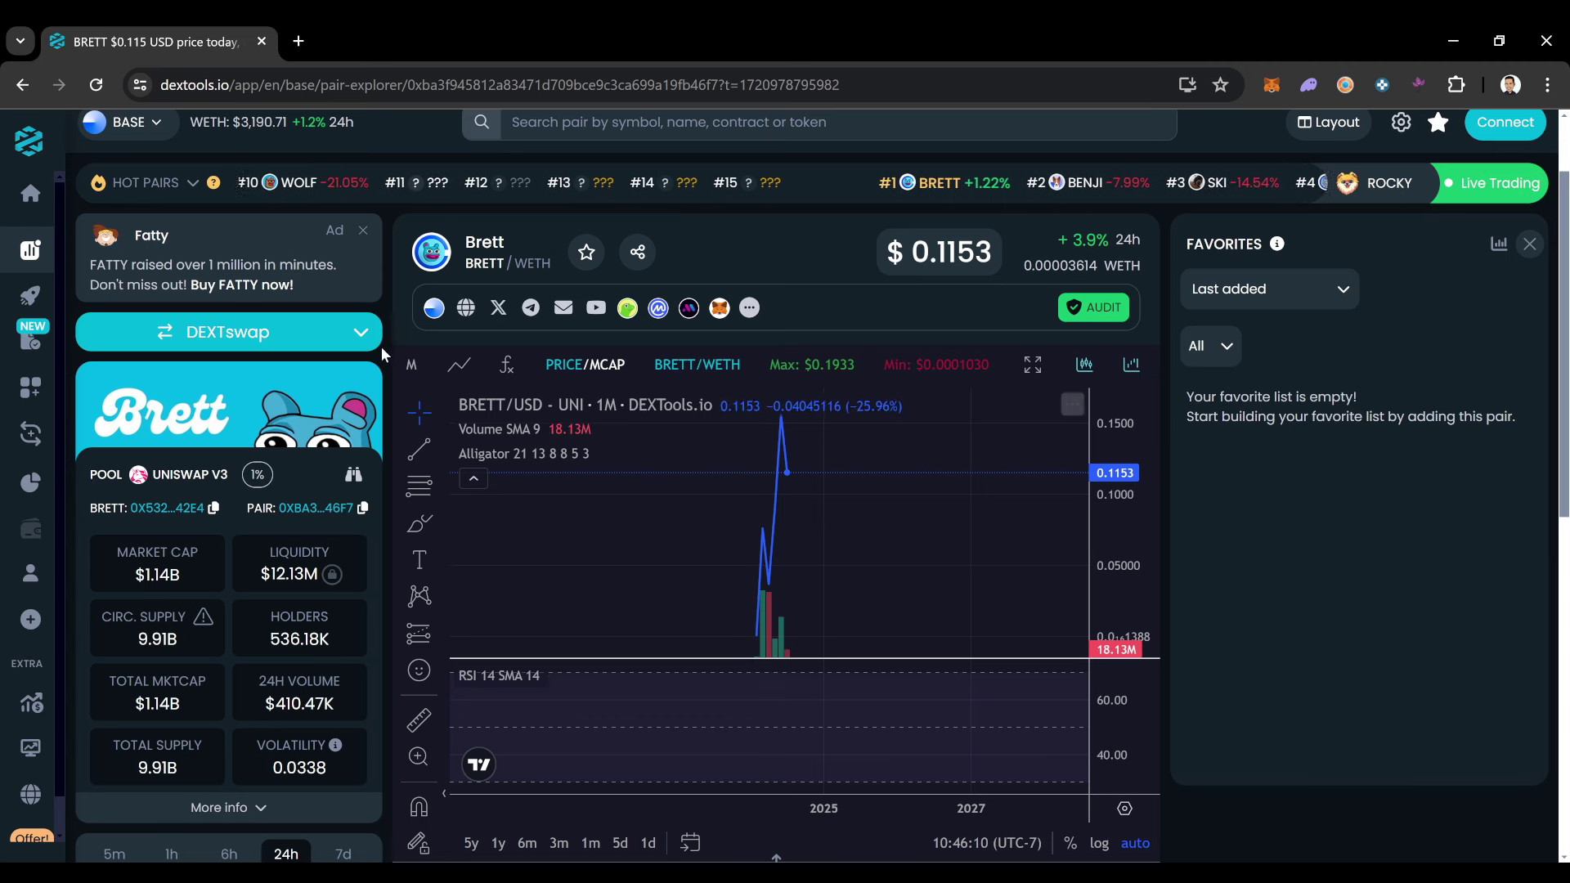
{"action": "left_click", "coordinate": [413, 365]}
{"action": "left_click", "coordinate": [432, 663]}
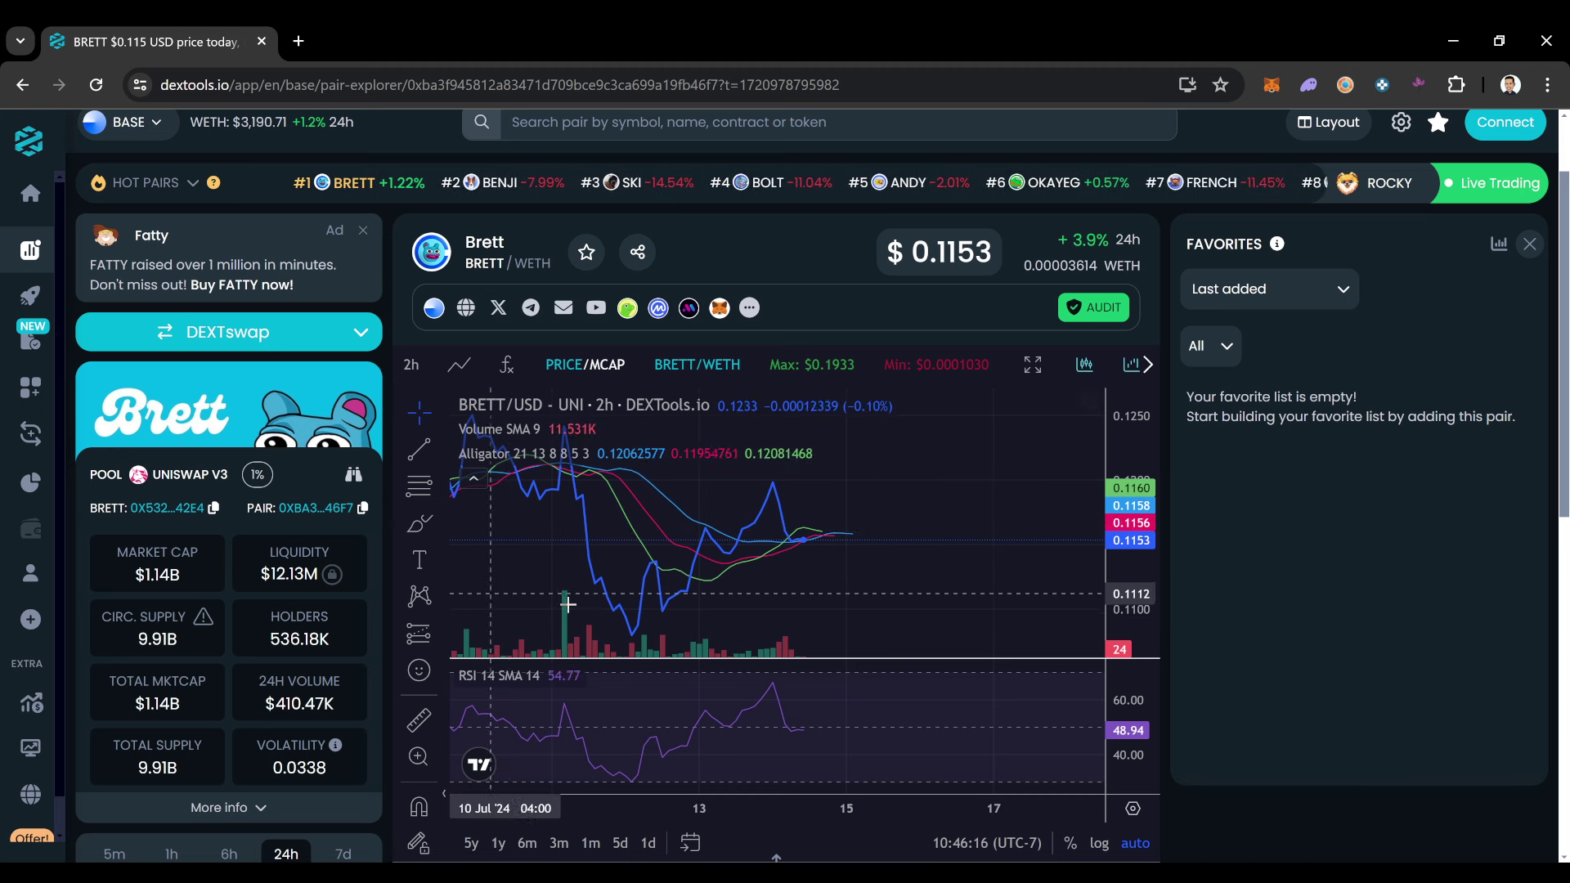
{"action": "scroll", "coordinate": [1349, 615], "scroll_direction": "down", "scroll_amount": 1}
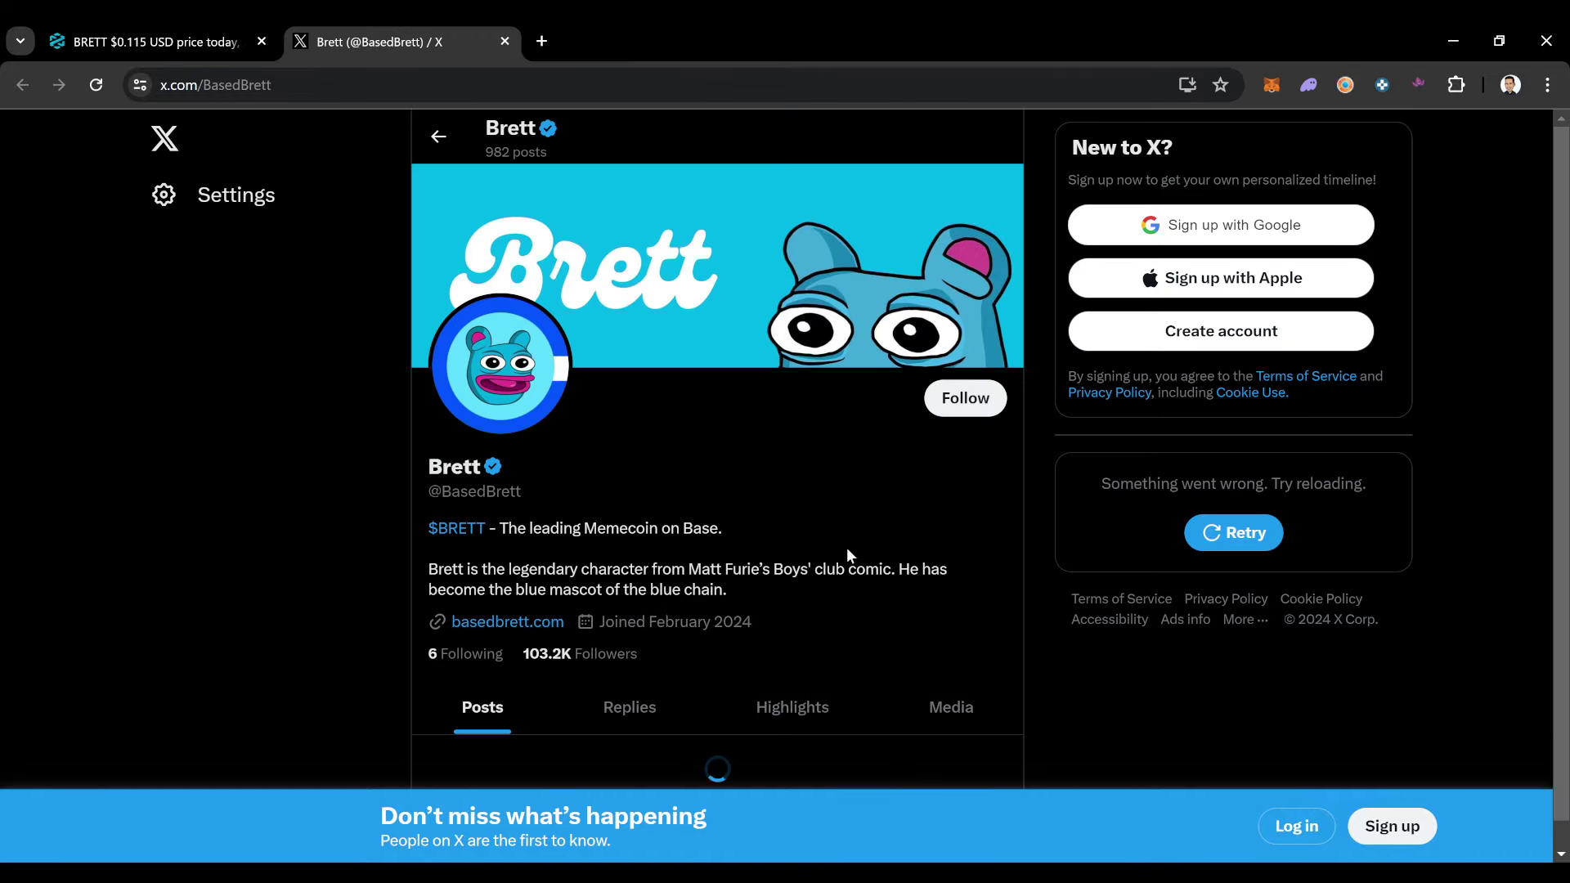
{"action": "scroll", "coordinate": [849, 709], "scroll_direction": "down", "scroll_amount": 2}
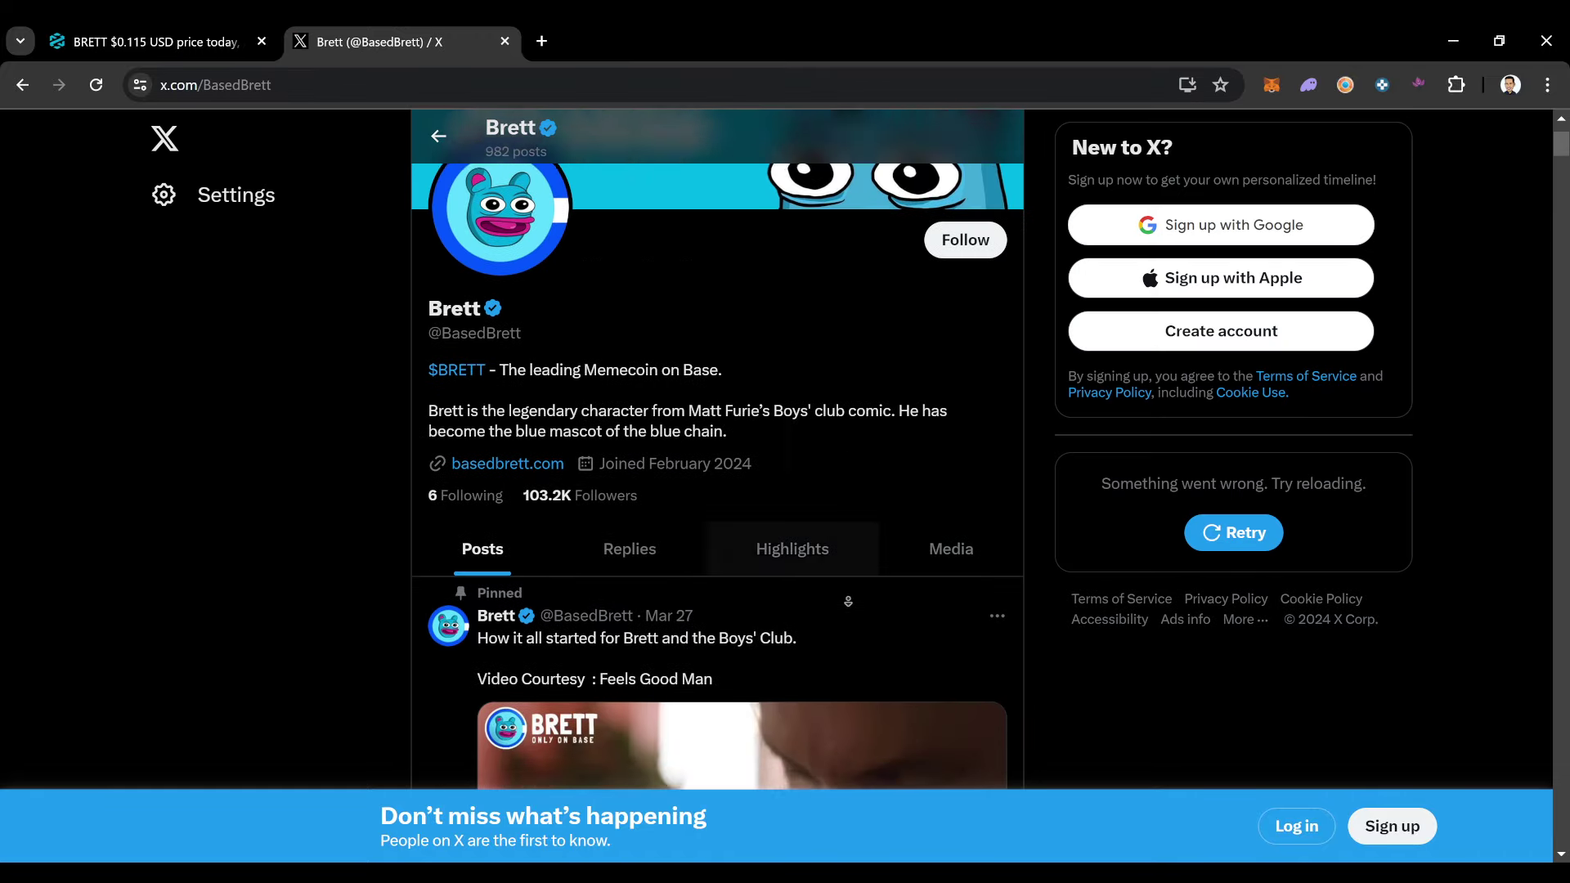
{"action": "scroll", "coordinate": [830, 436], "scroll_direction": "down", "scroll_amount": 3}
Open Brett's pinned X post and two further posts in background tabs
{"action": "middle_click", "coordinate": [830, 436]}
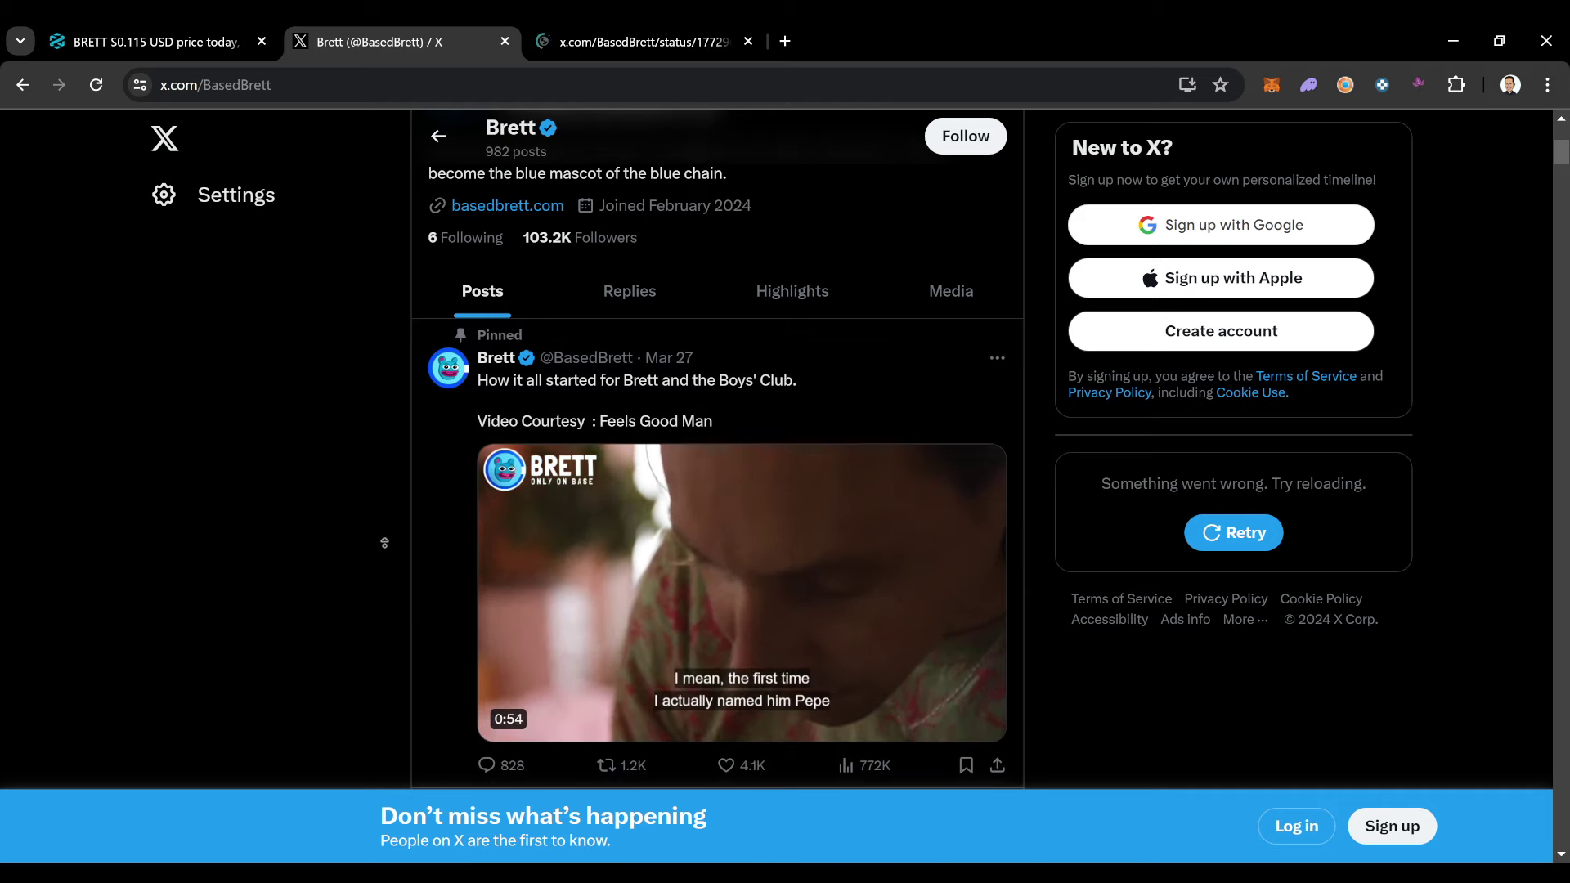
{"action": "scroll", "coordinate": [382, 471], "scroll_direction": "up", "scroll_amount": 1}
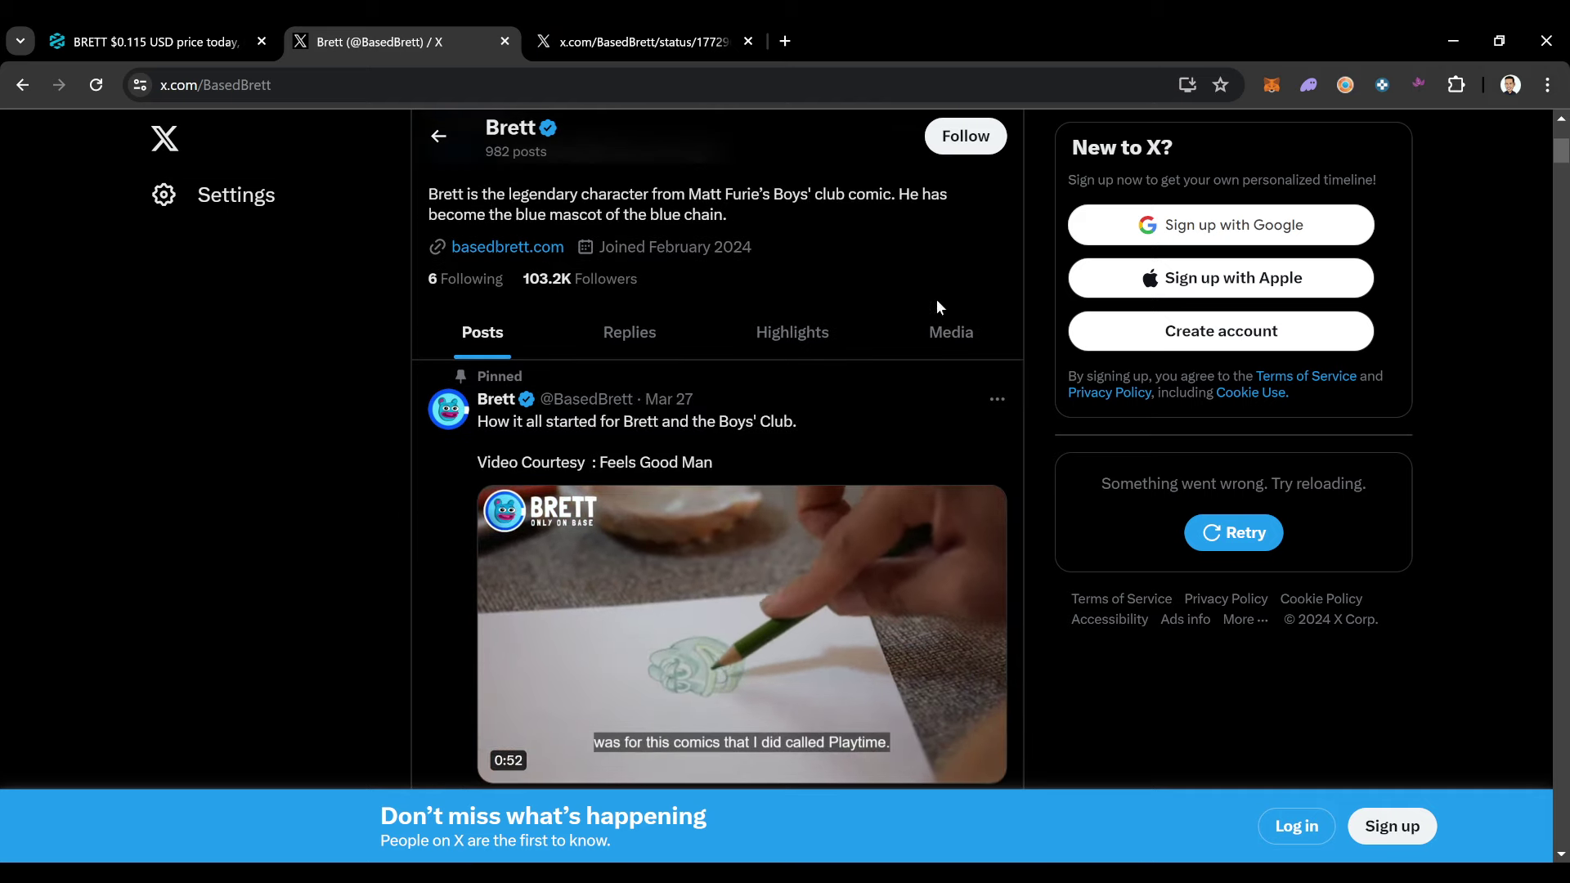
{"action": "scroll", "coordinate": [939, 435], "scroll_direction": "down", "scroll_amount": 1}
{"action": "scroll", "coordinate": [732, 613], "scroll_direction": "down", "scroll_amount": 3}
{"action": "middle_click", "coordinate": [733, 722]}
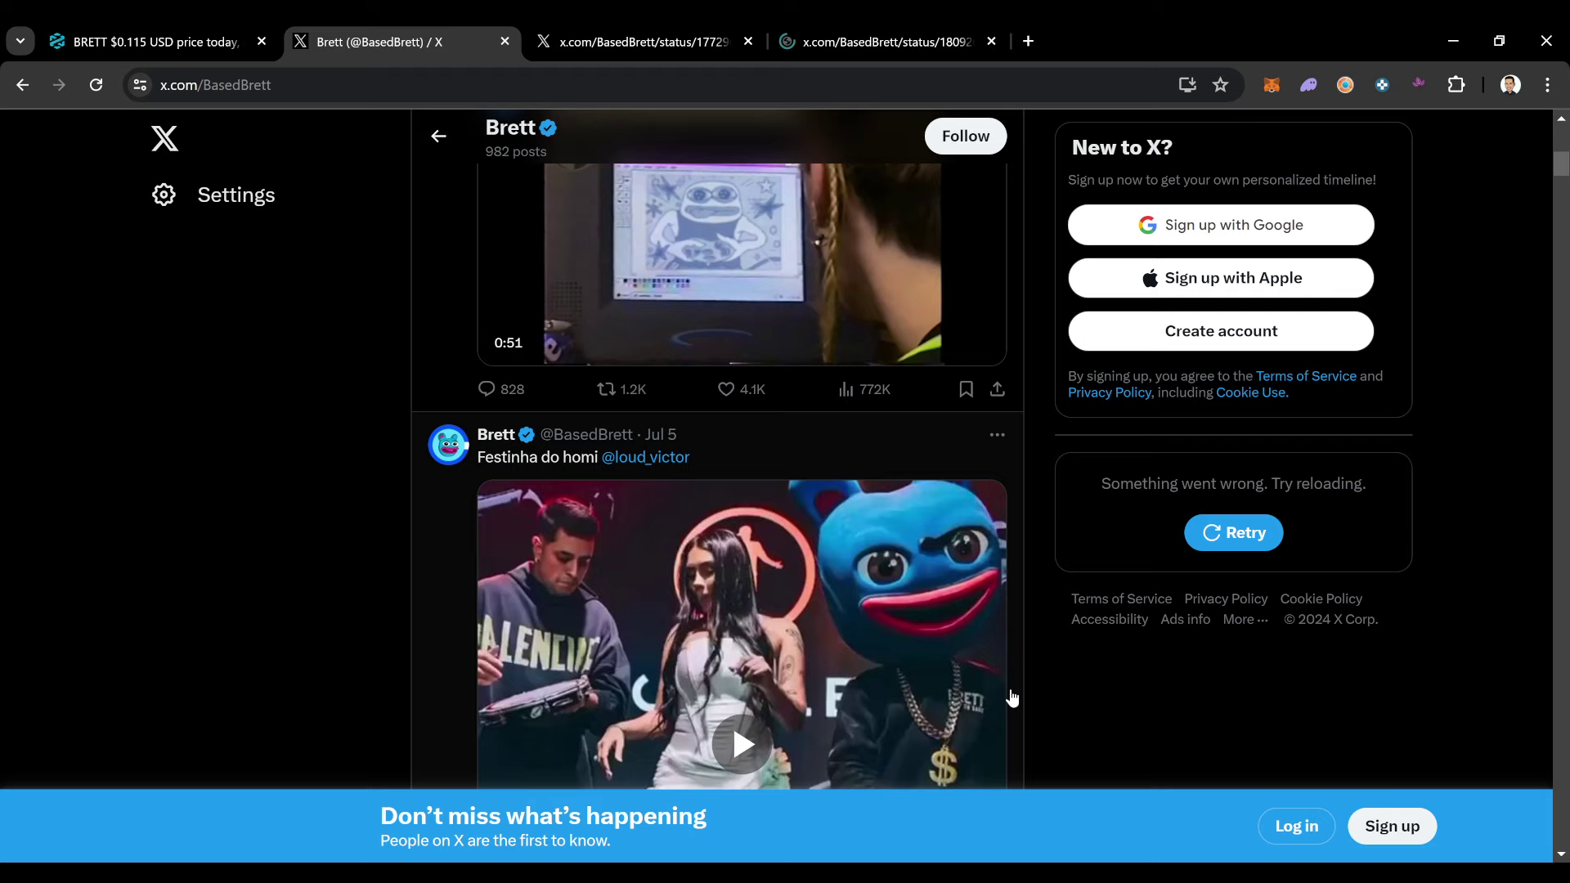
{"action": "middle_click", "coordinate": [1018, 282]}
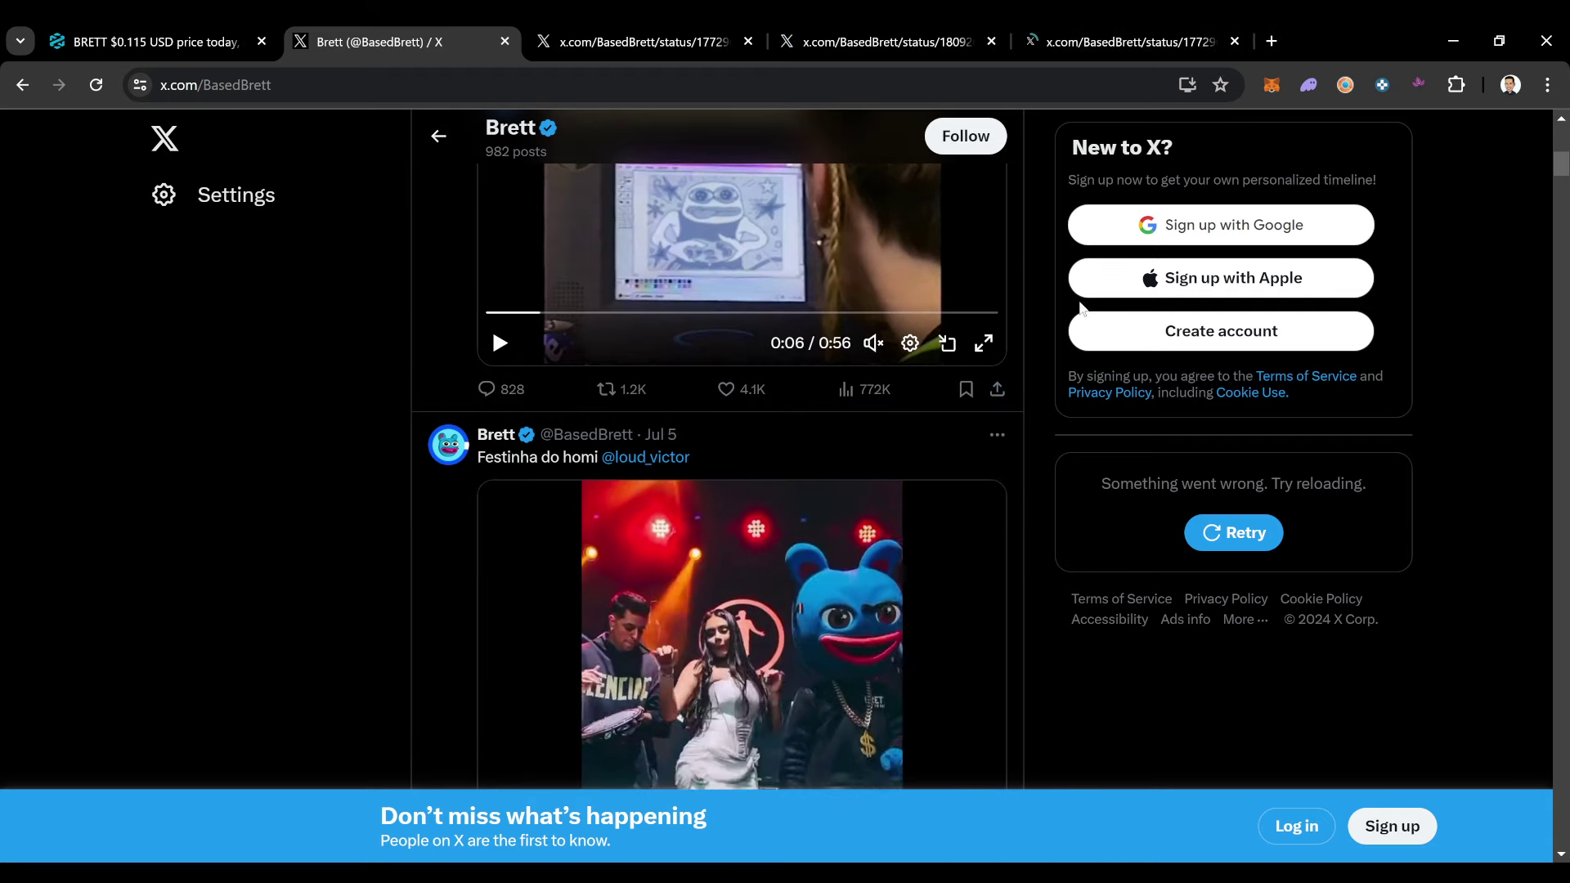
{"action": "scroll", "coordinate": [732, 492], "scroll_direction": "down", "scroll_amount": 8}
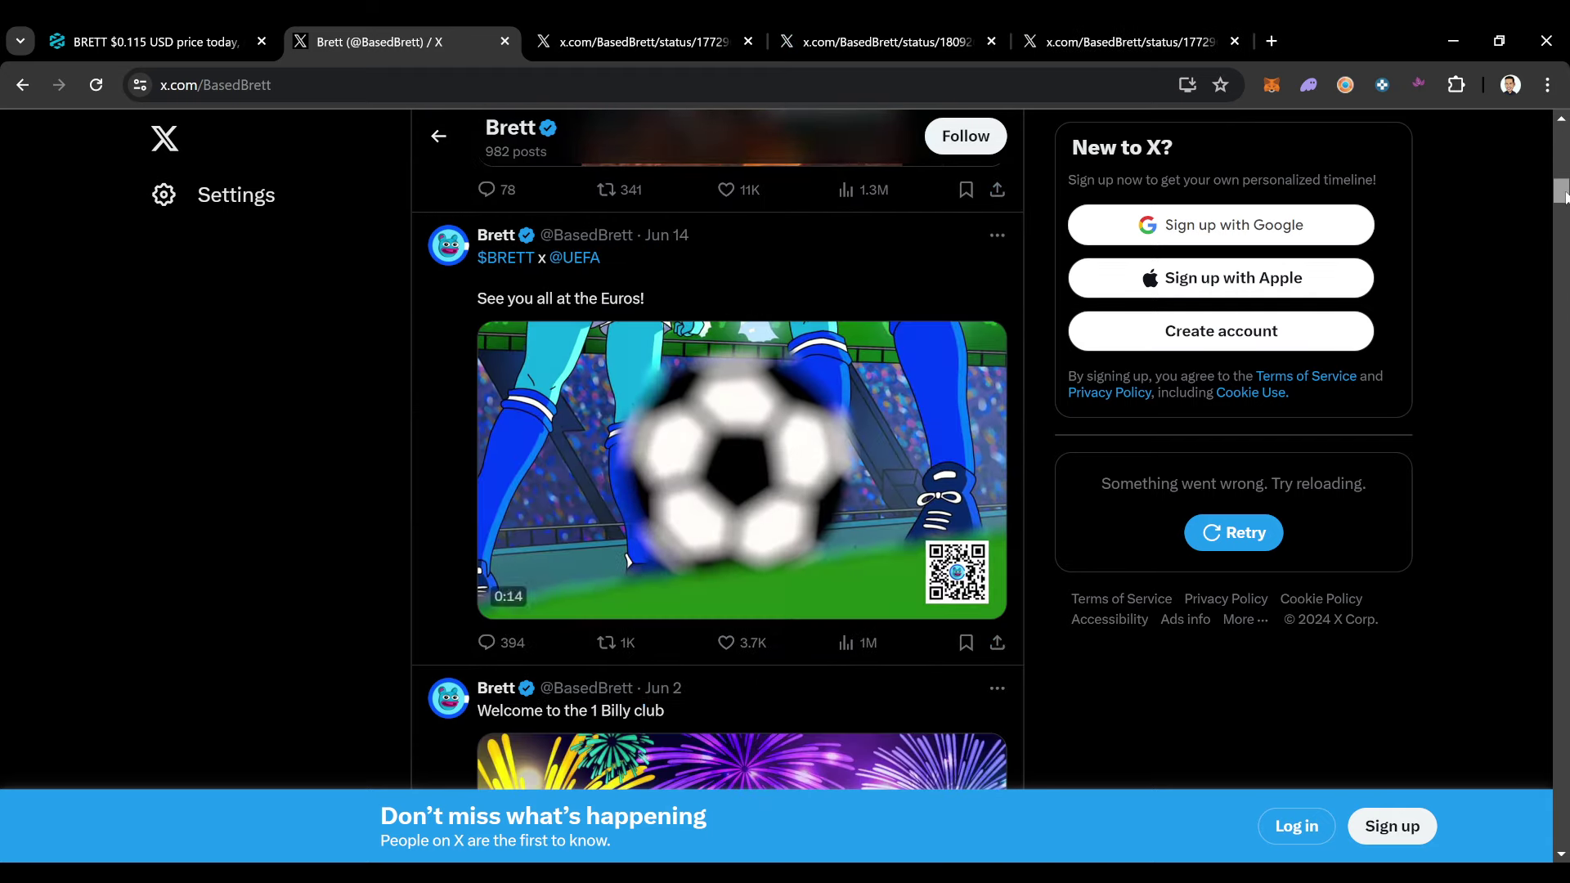
{"action": "scroll", "coordinate": [733, 491], "scroll_direction": "up", "scroll_amount": 5}
{"action": "mouse_move", "coordinate": [1561, 172]}
{"action": "left_mouse_down"}
{"action": "mouse_move", "coordinate": [1559, 288]}
{"action": "mouse_move", "coordinate": [1549, 249]}
{"action": "left_mouse_up"}
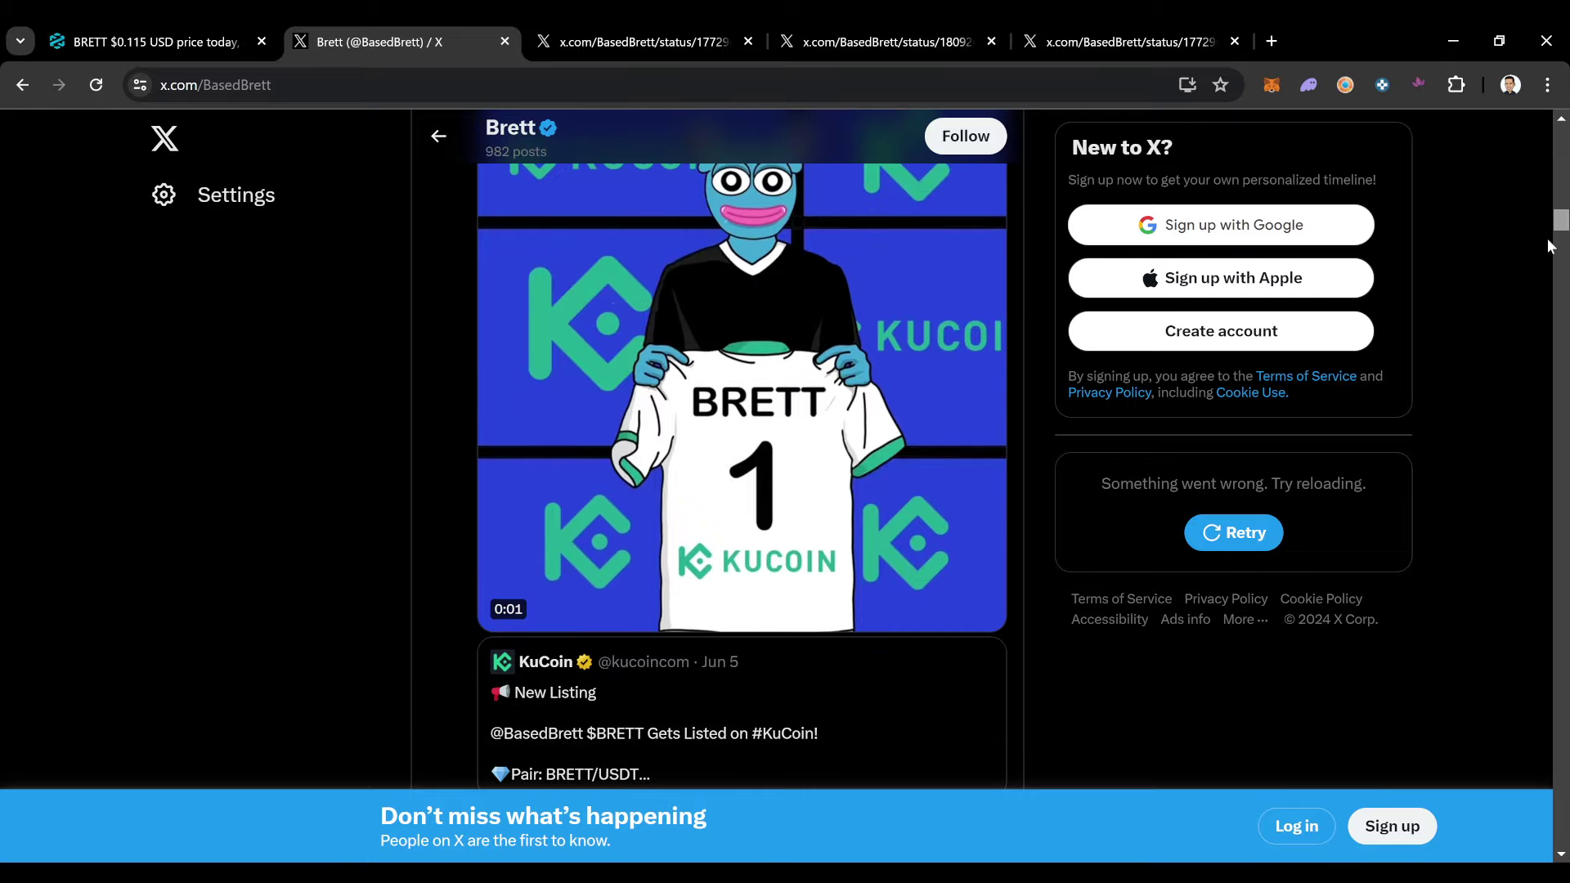
{"action": "left_click_drag", "start_coordinate": [1549, 249], "coordinate": [1532, 496]}
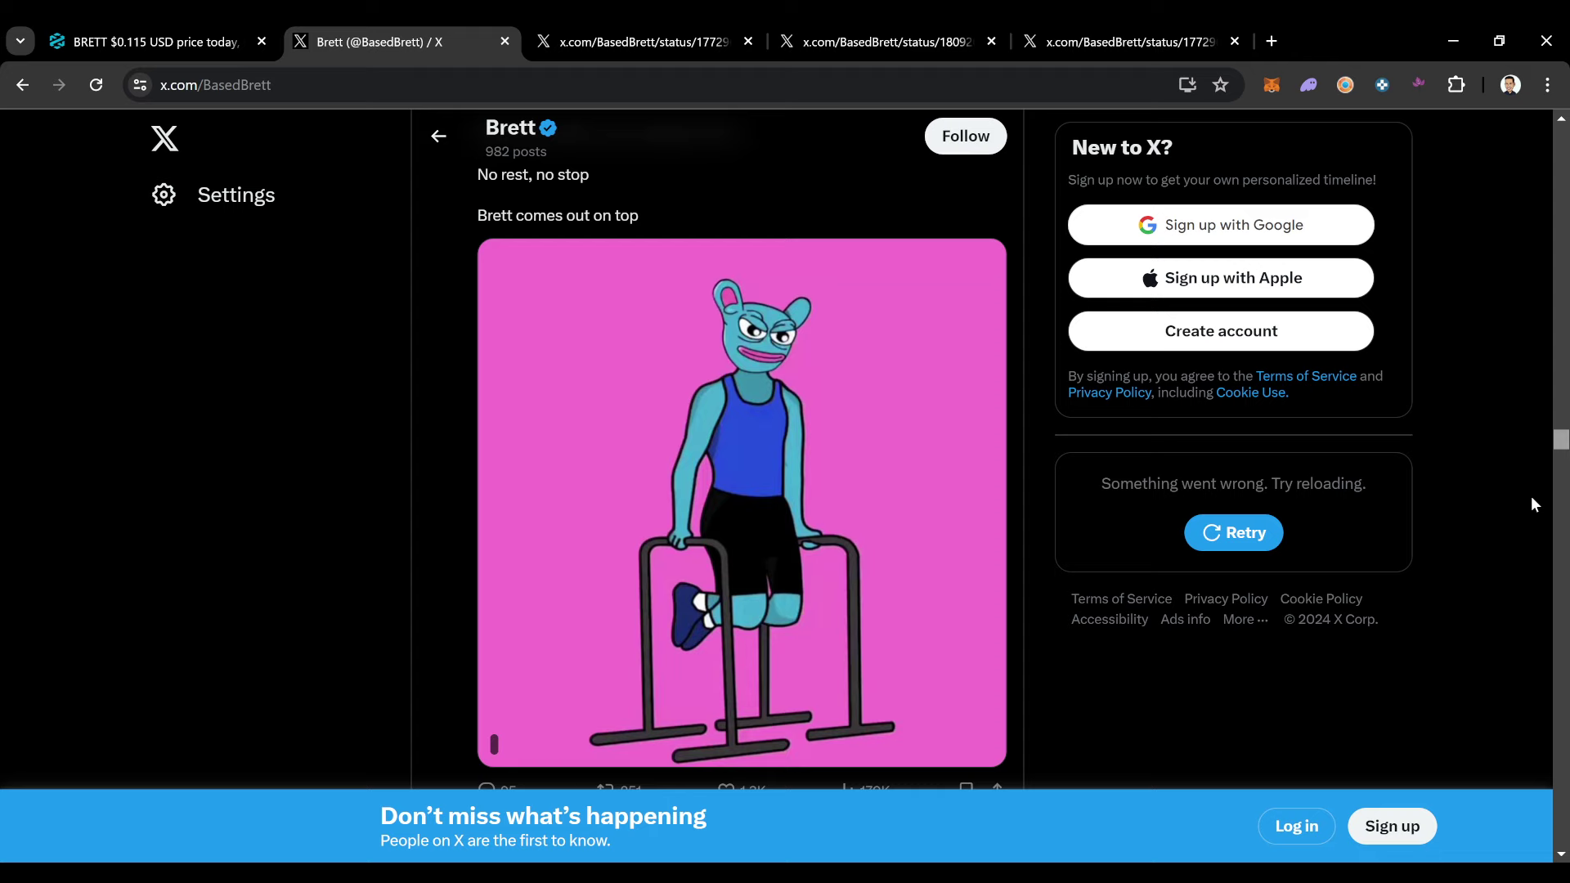